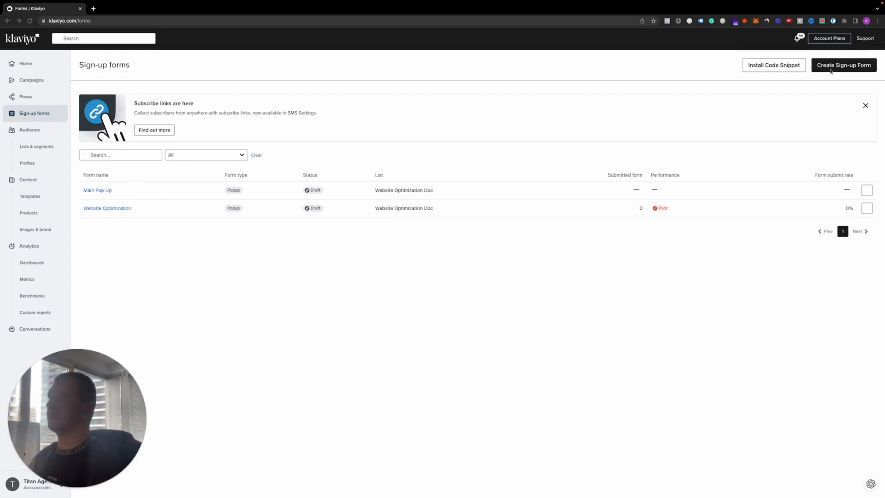
Start a new sign-up form from the First order discount popup template
click(849, 69)
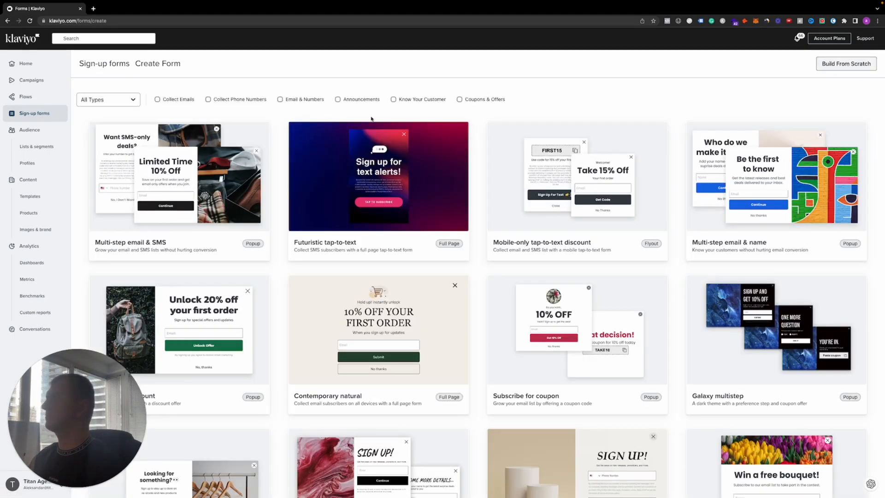
scroll(371, 119, down, 10)
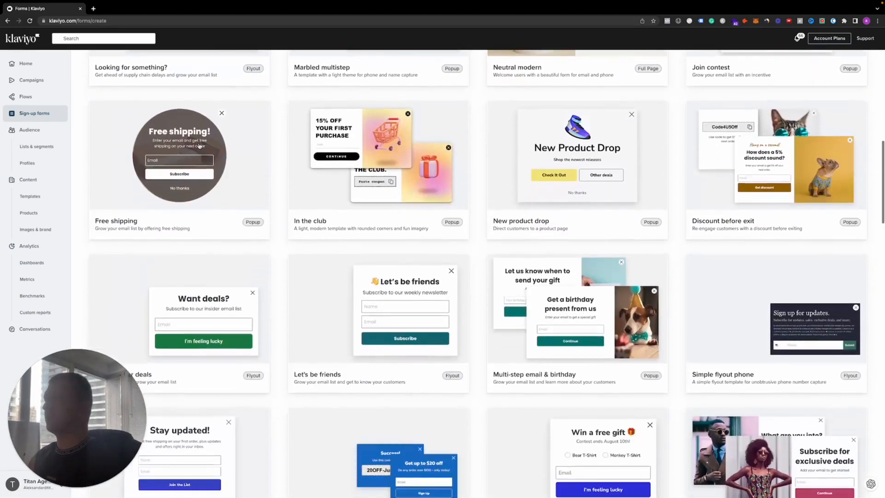
scroll(200, 146, up, 10)
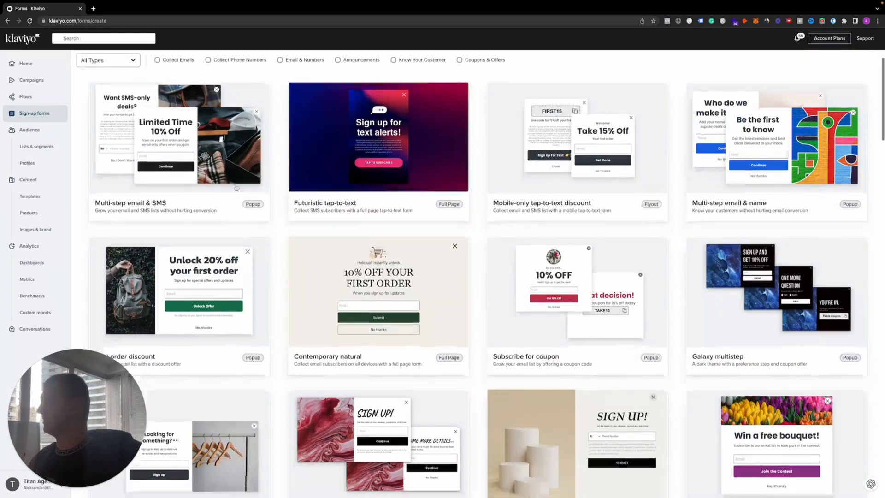
scroll(217, 258, up, 2)
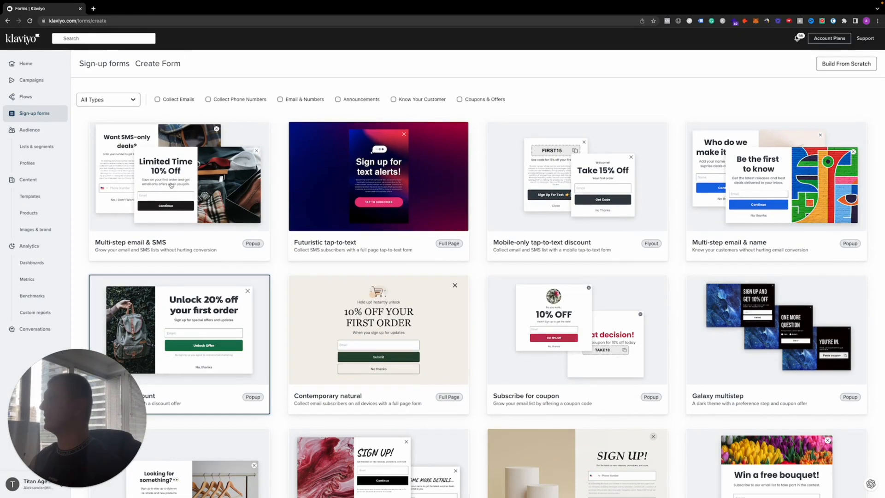
scroll(196, 239, down, 2)
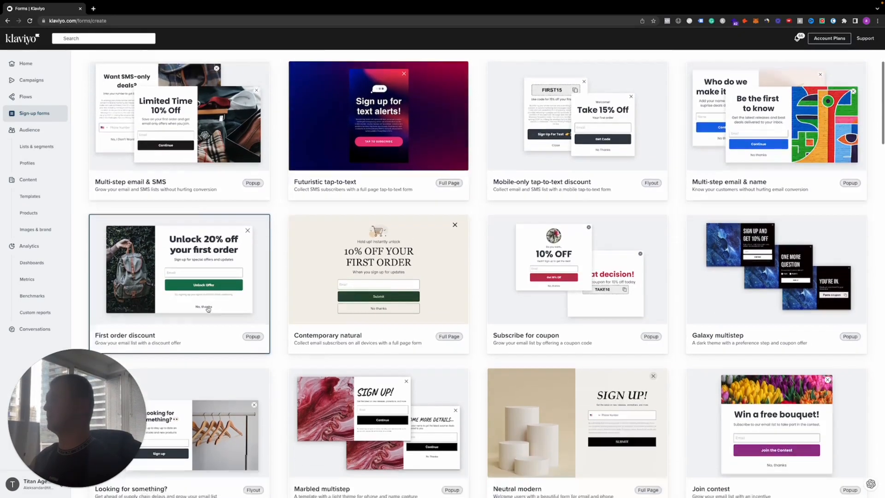
click(195, 239)
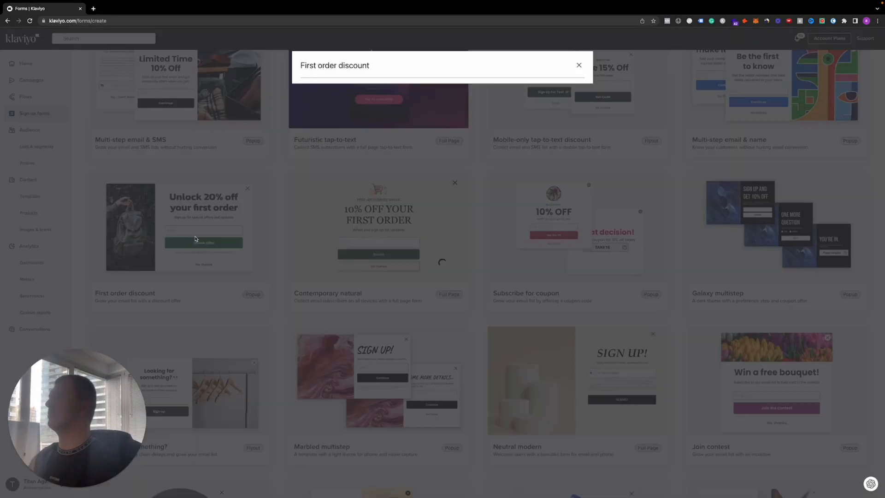
Name the form "Main Pop Up - 1", assign it to the Website Optimization Doc list, and create it
drag(348, 118, 304, 118)
text(Main Pop Up - 1)
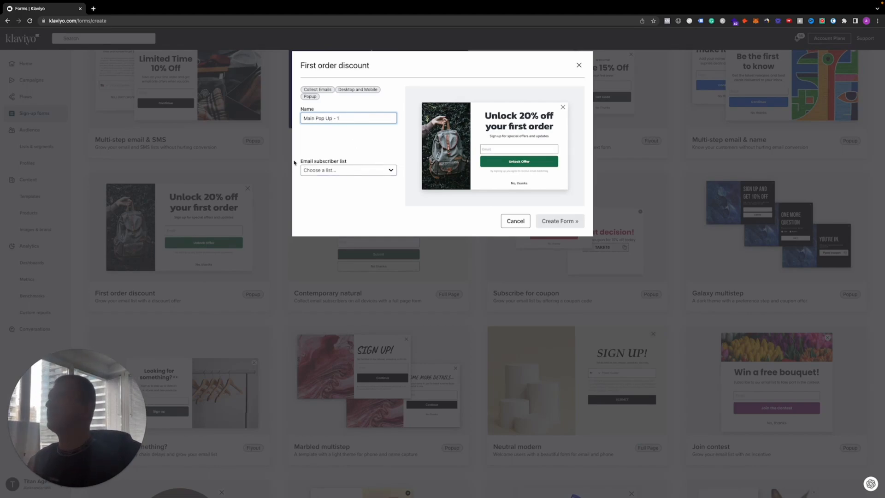
drag(298, 162, 354, 161)
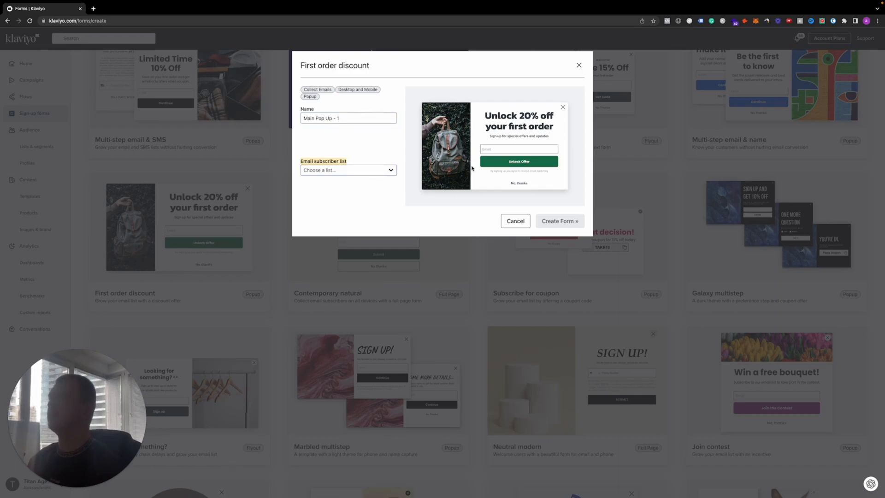
click(381, 171)
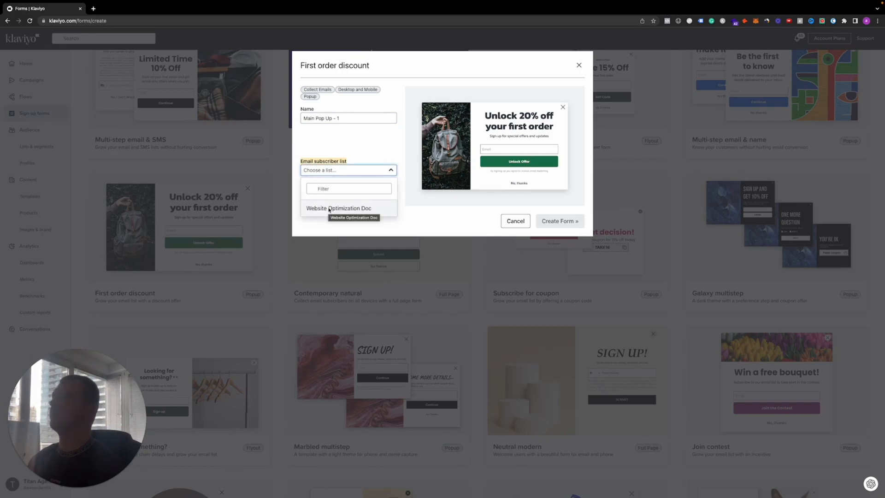
click(330, 209)
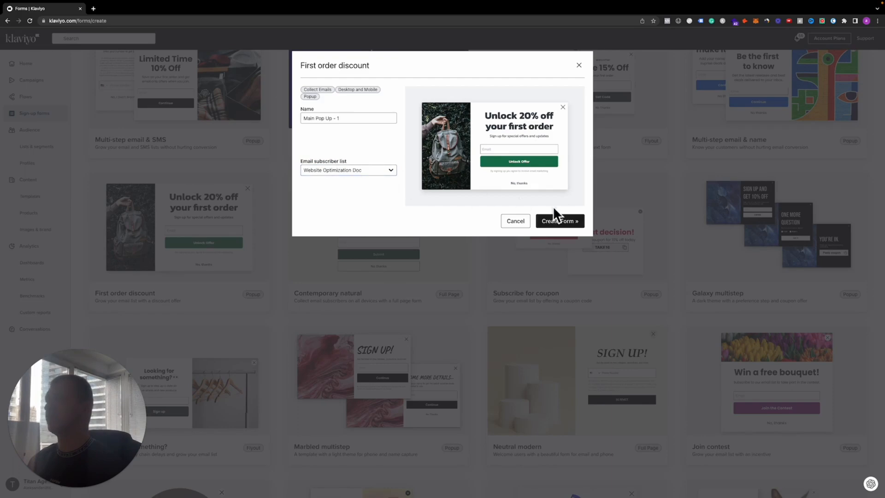
click(562, 221)
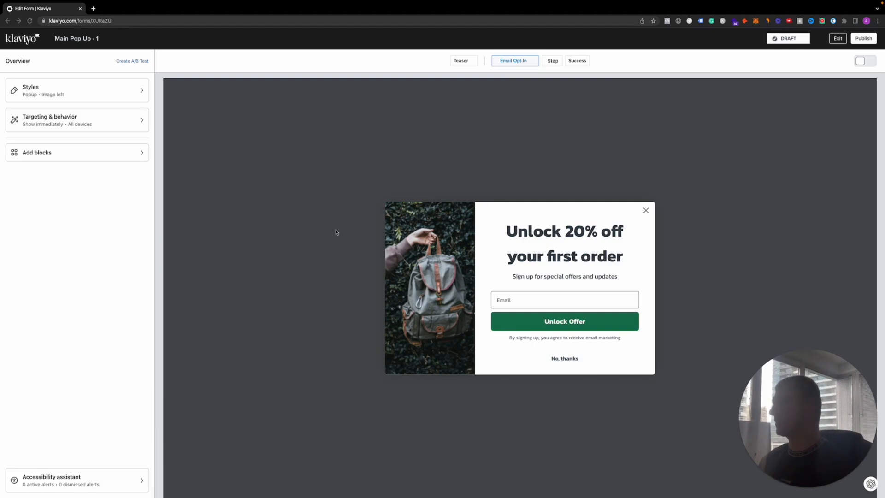
Review the popup's style settings, including the available side image sizes
click(60, 93)
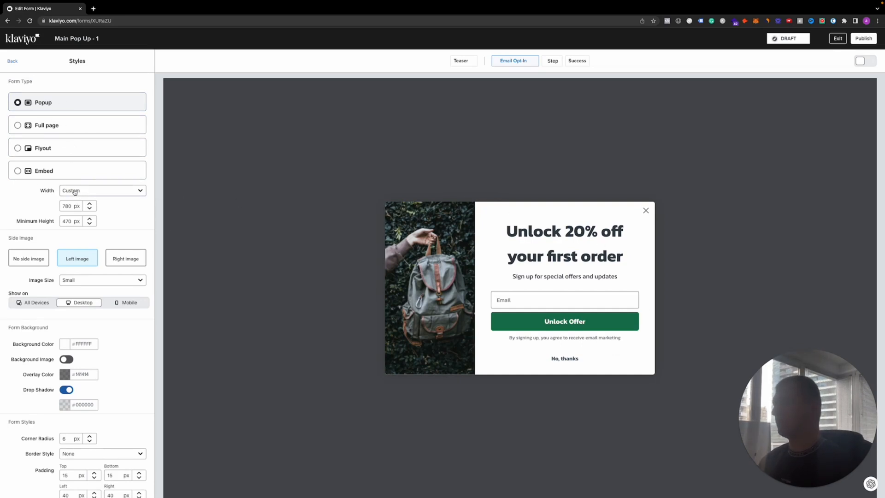
scroll(41, 245, down, 1)
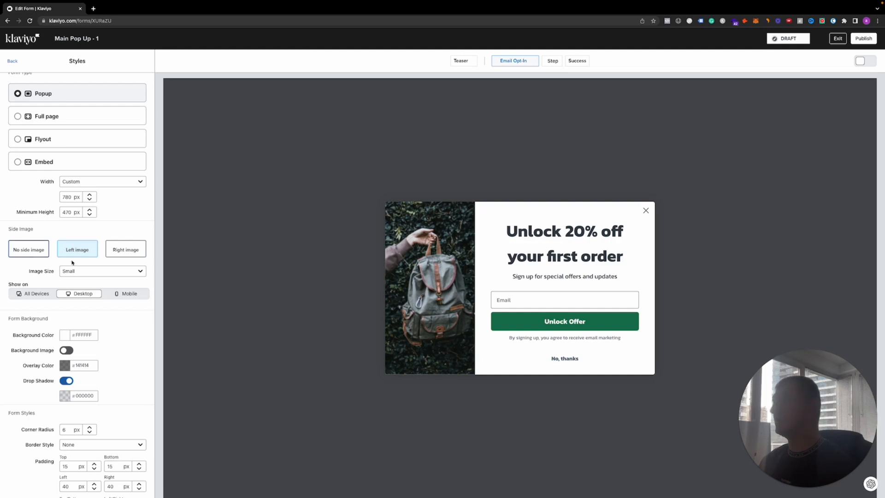
click(83, 272)
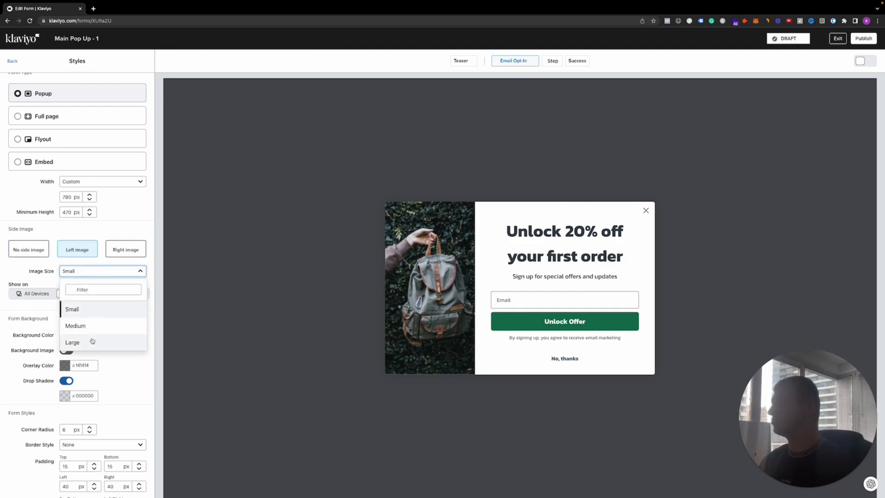
click(83, 272)
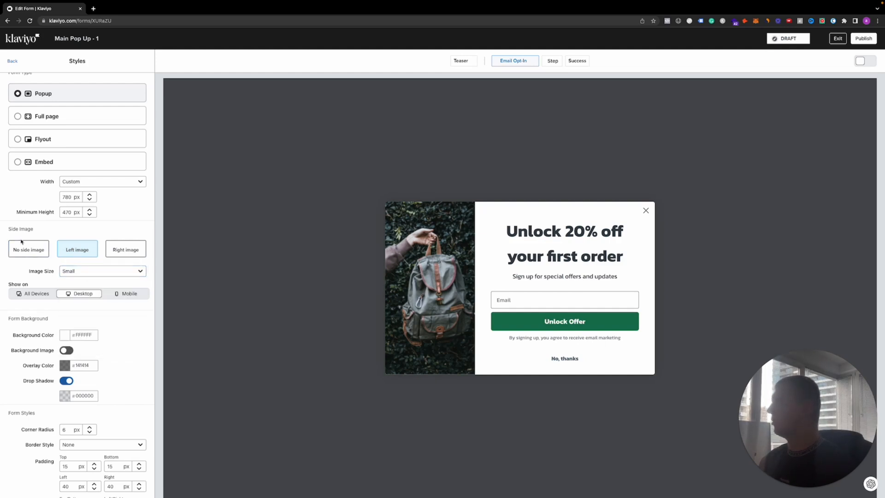
scroll(22, 243, up, 1)
click(13, 61)
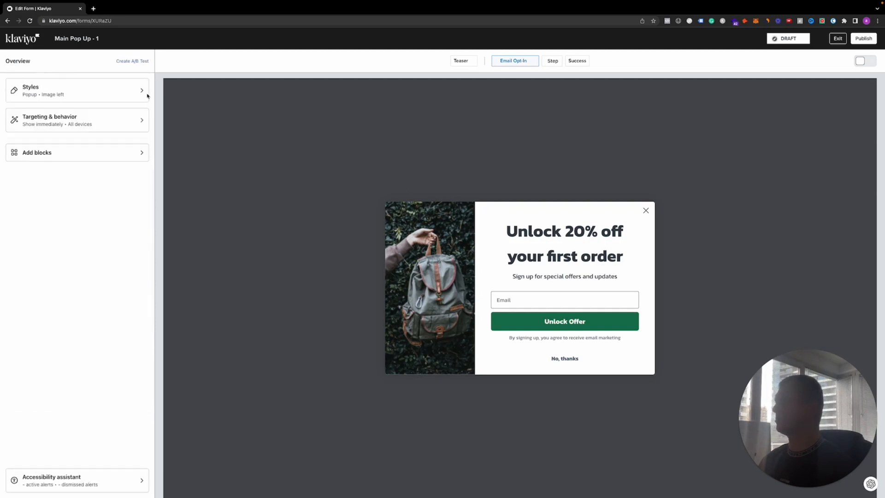
Replace the popup's backpack side image with "Screenshot 2023-07-02 at 17.26.33" from the image library
click(412, 251)
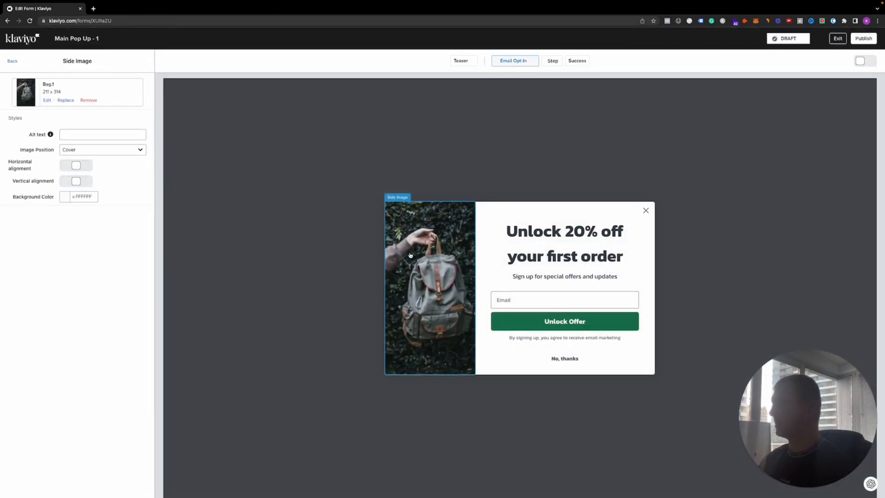
click(72, 100)
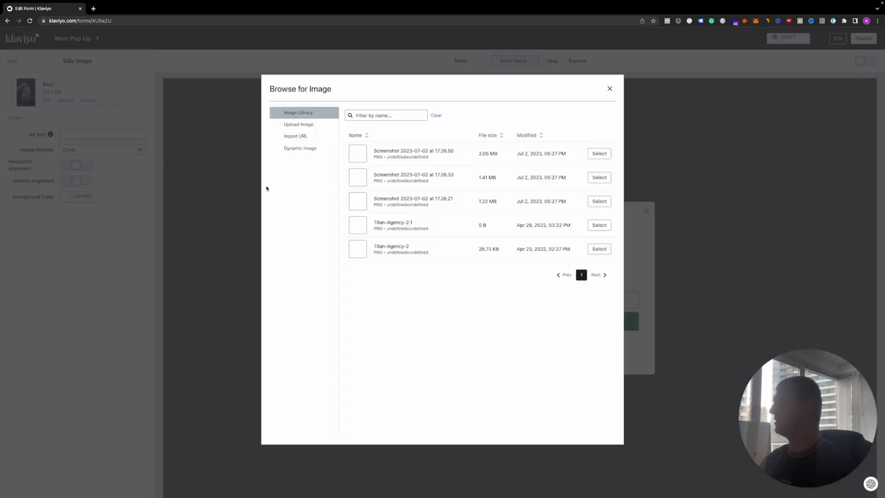
click(599, 178)
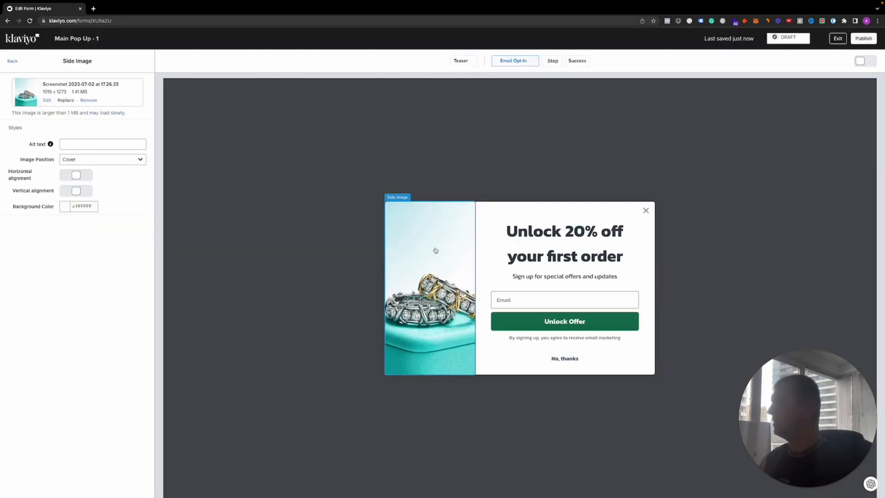
Try the Contain and Custom image positions on the side image and return it to Cover
click(91, 163)
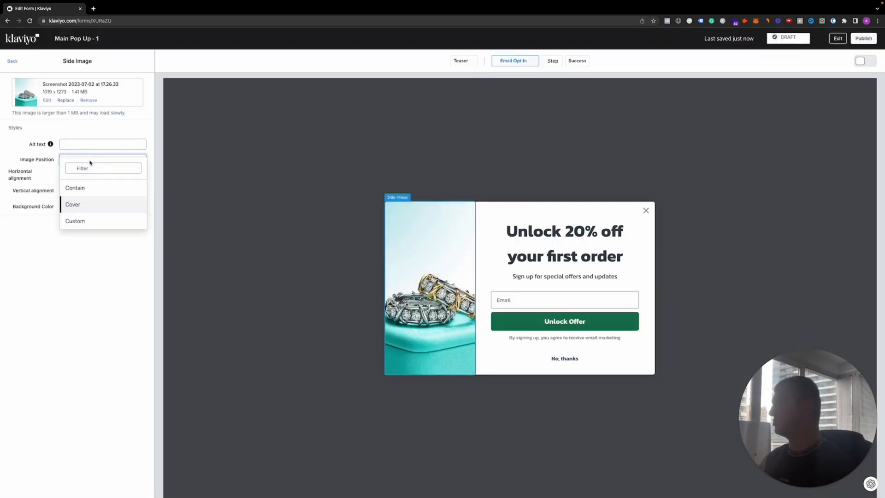
click(81, 186)
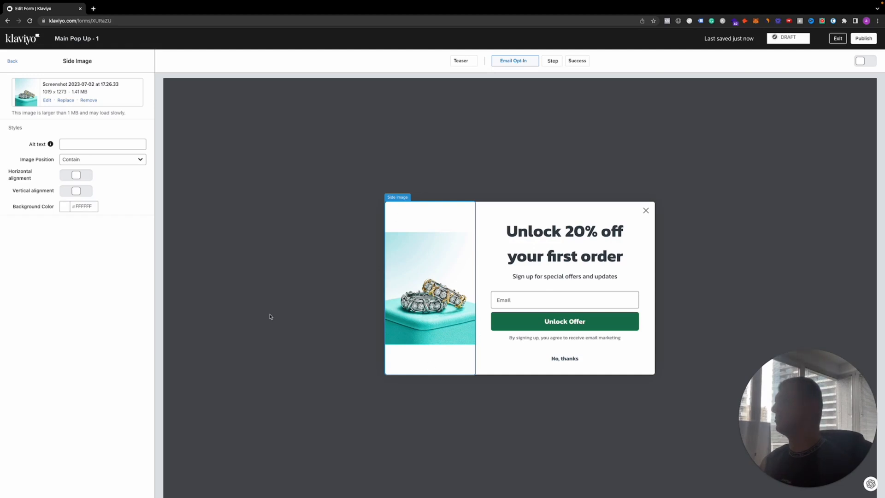
click(120, 159)
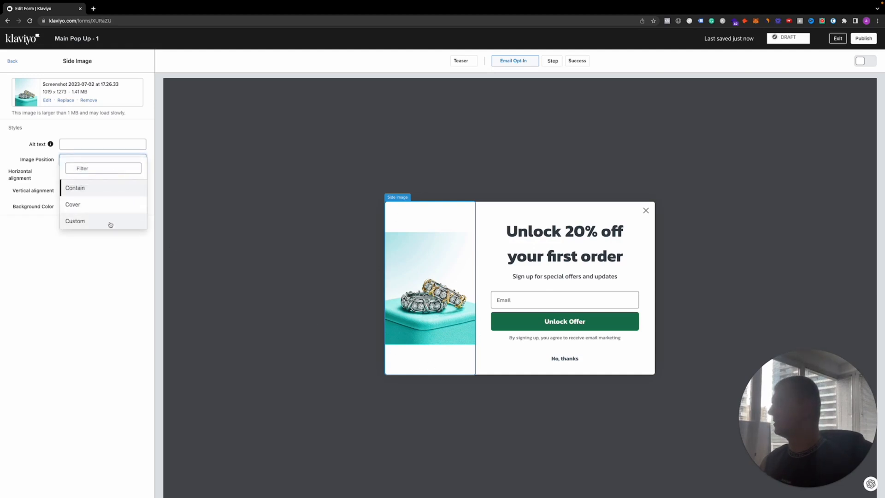
click(111, 225)
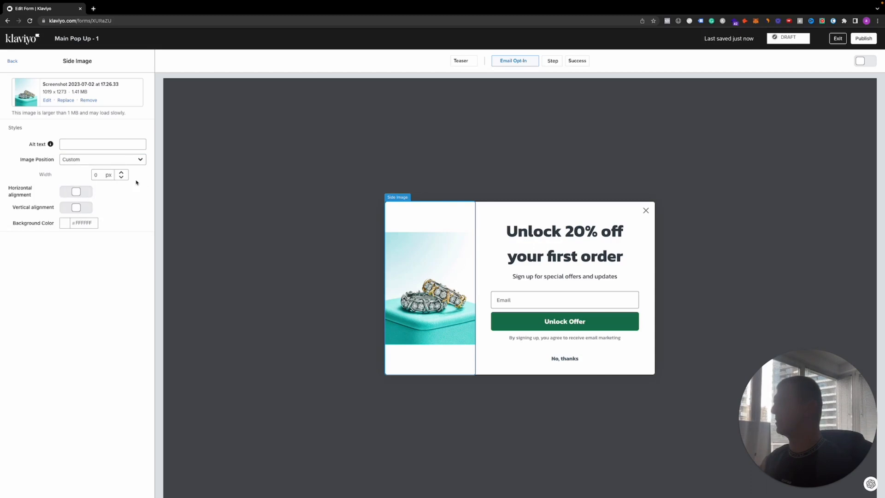
click(113, 161)
click(90, 213)
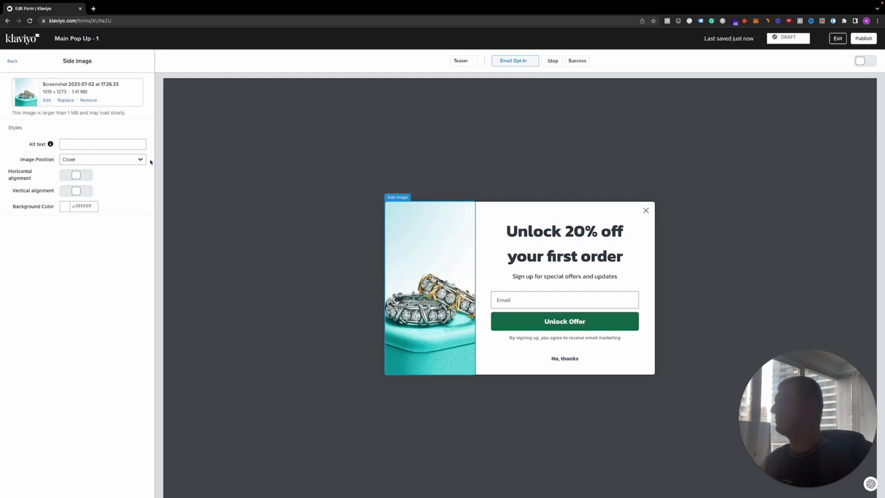
click(13, 62)
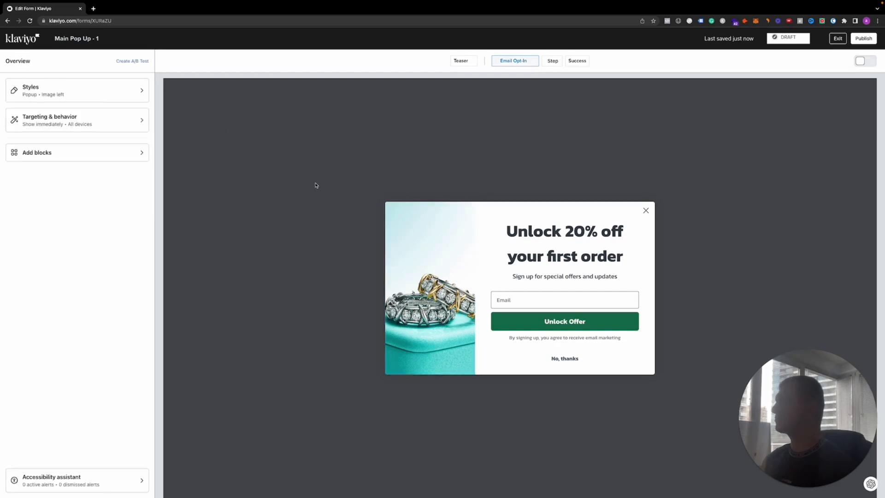
Try the popup without a side image and with a right image, ending on the left image layout
click(93, 96)
scroll(91, 93, down, 1)
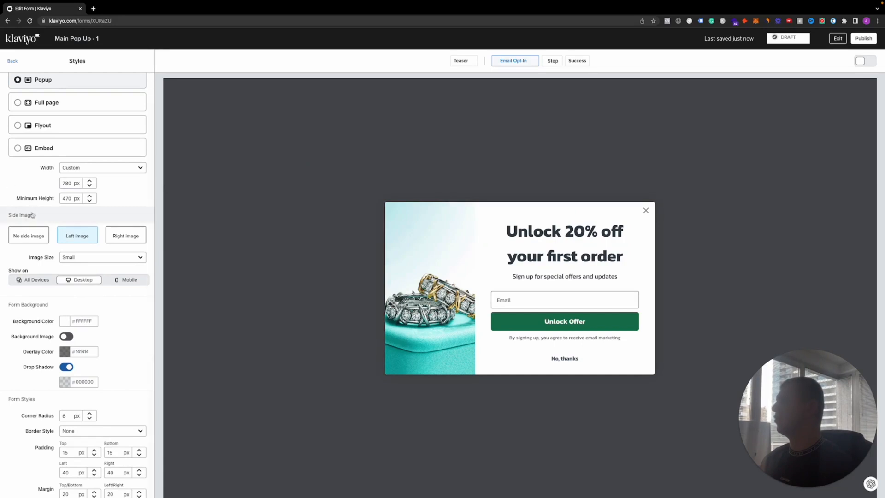
click(29, 235)
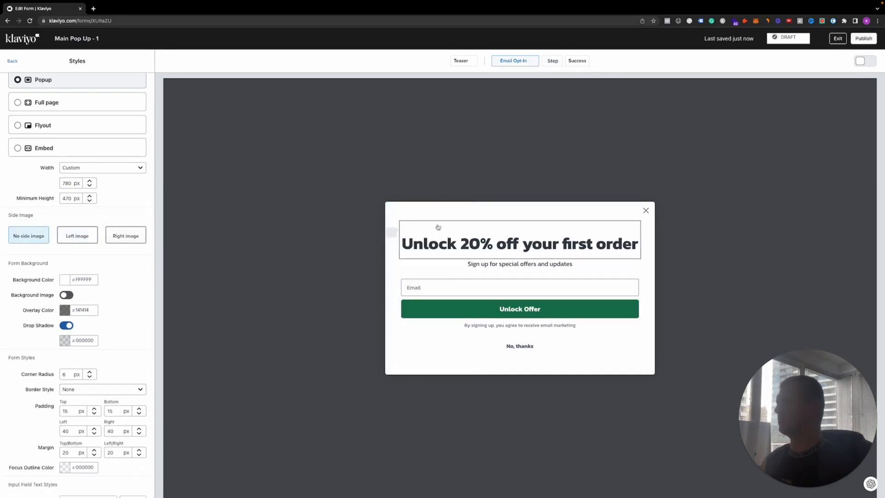
click(77, 236)
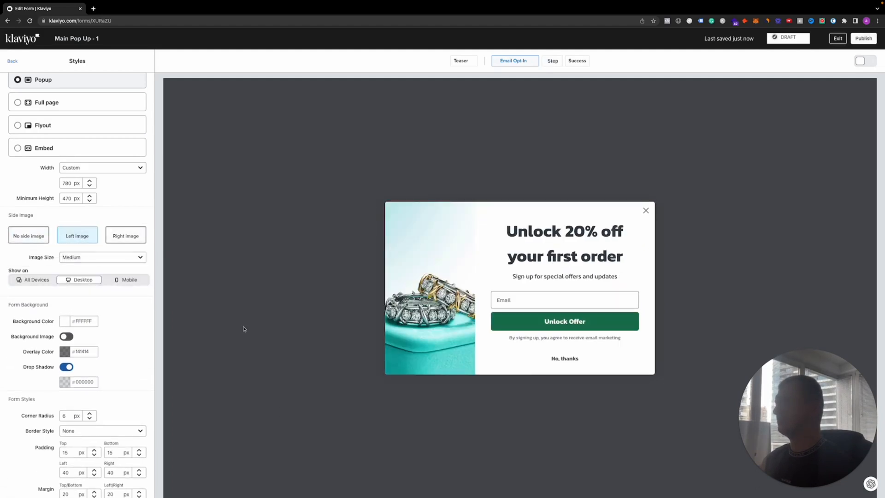
click(125, 236)
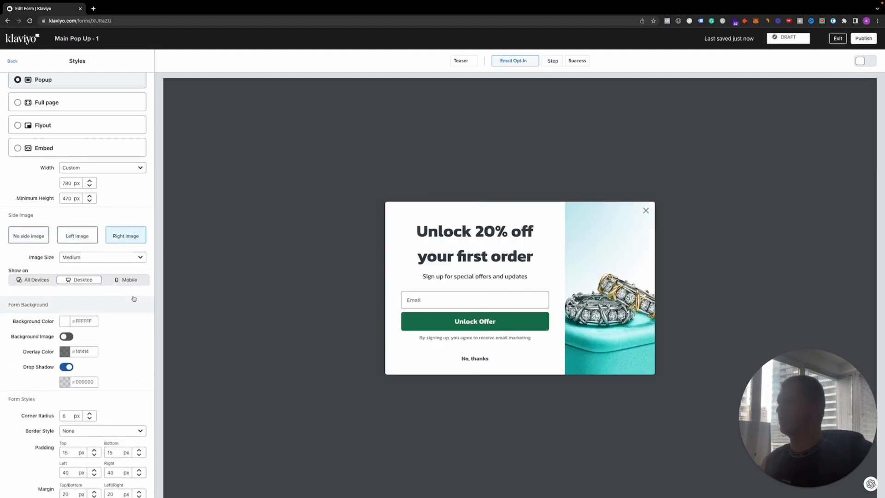
click(85, 236)
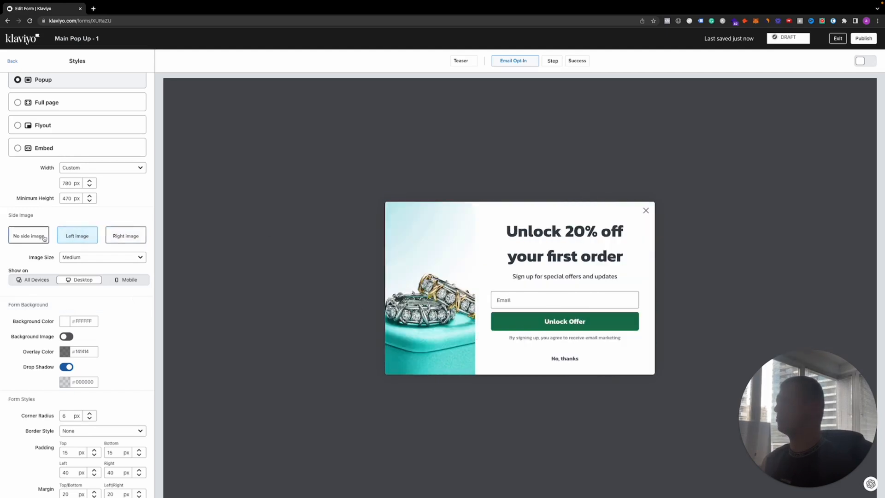
click(435, 266)
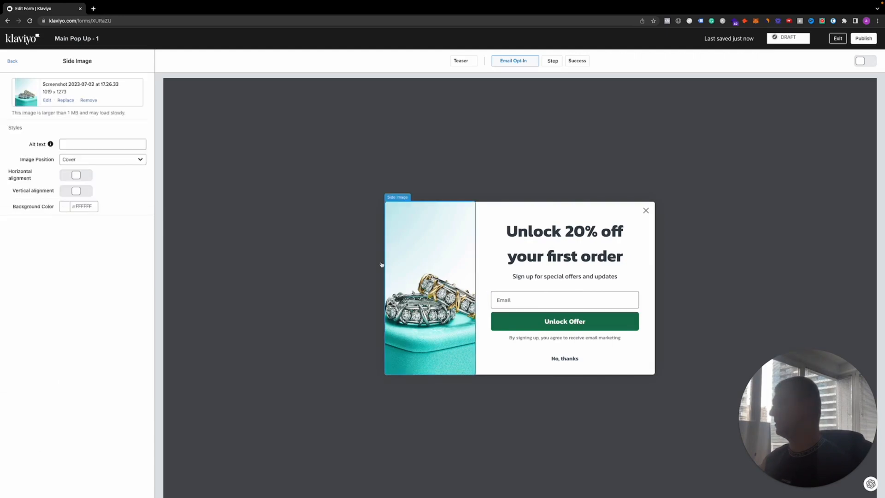
click(94, 163)
click(79, 156)
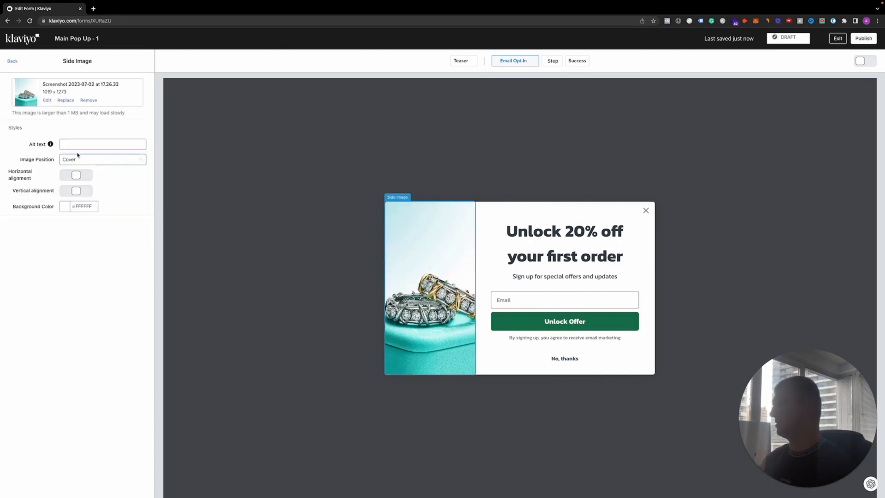
click(12, 62)
Set the popup's side image size to Medium in the form styles
click(60, 93)
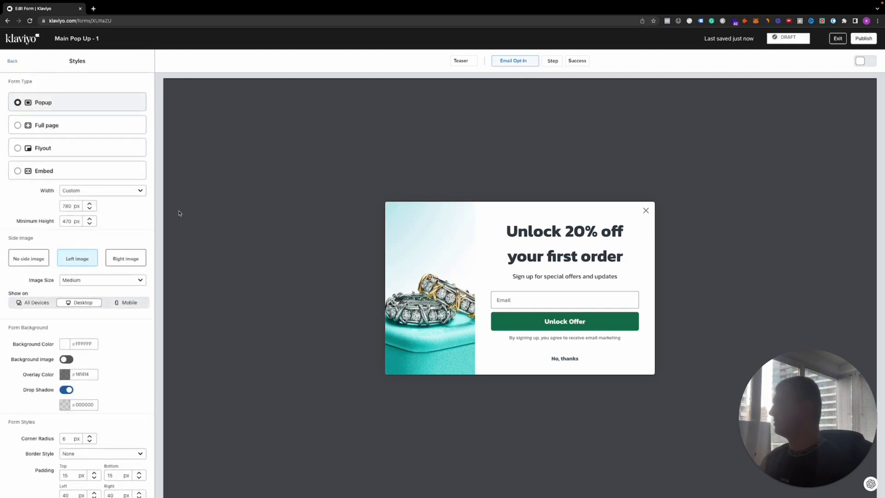
scroll(119, 283, down, 1)
click(90, 263)
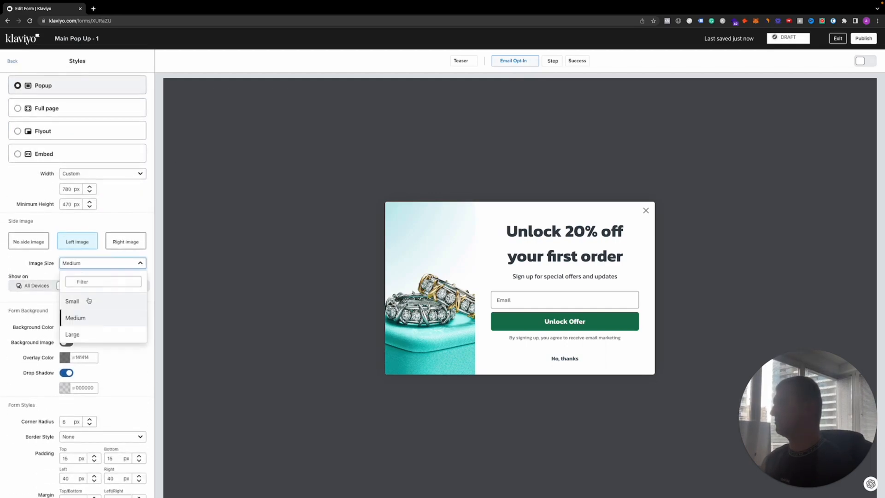
click(89, 301)
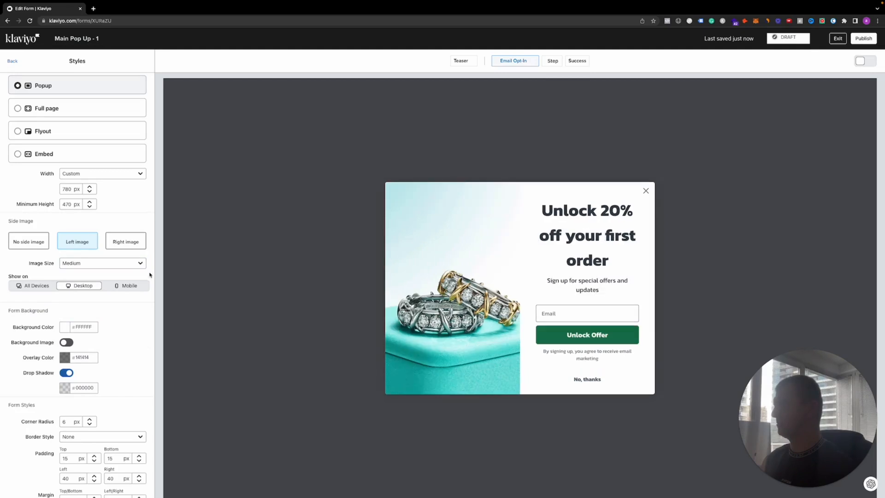
Try the Large side image size on the popup and return it to Medium
click(99, 262)
click(78, 335)
click(88, 264)
click(81, 318)
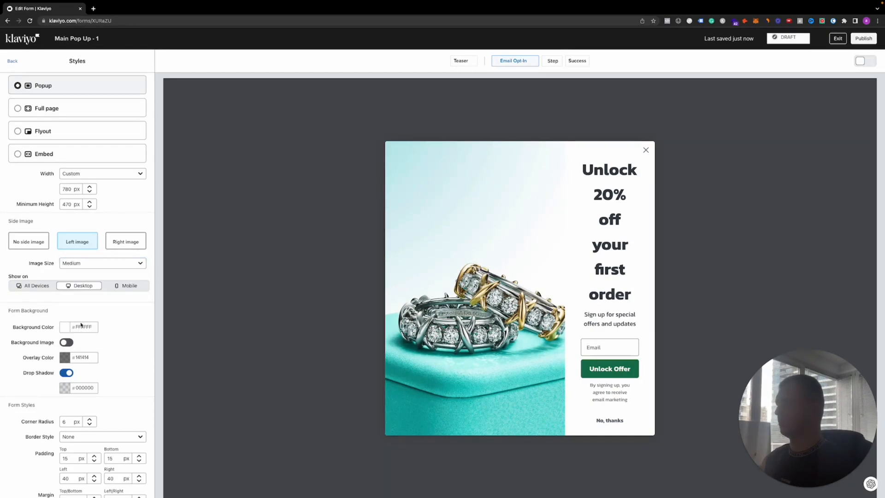
Try a corner radius of 0 px on the form and restore it to 6 px
scroll(76, 323, down, 1)
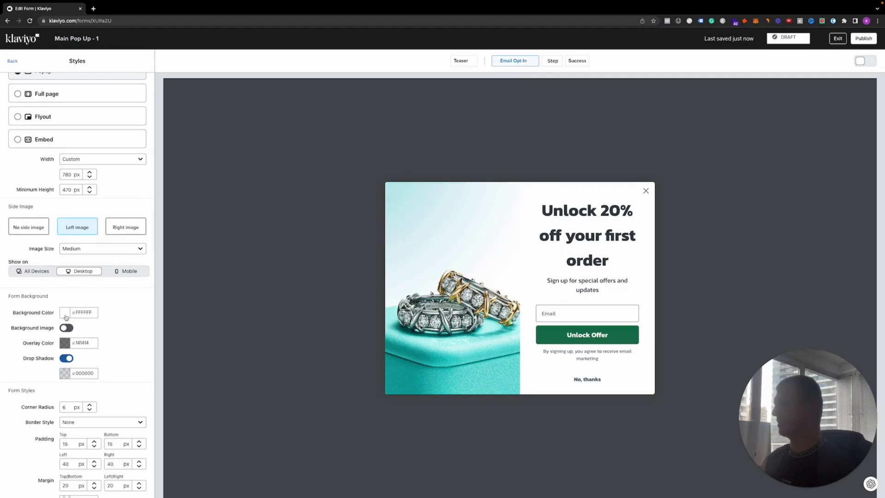
scroll(66, 317, down, 1)
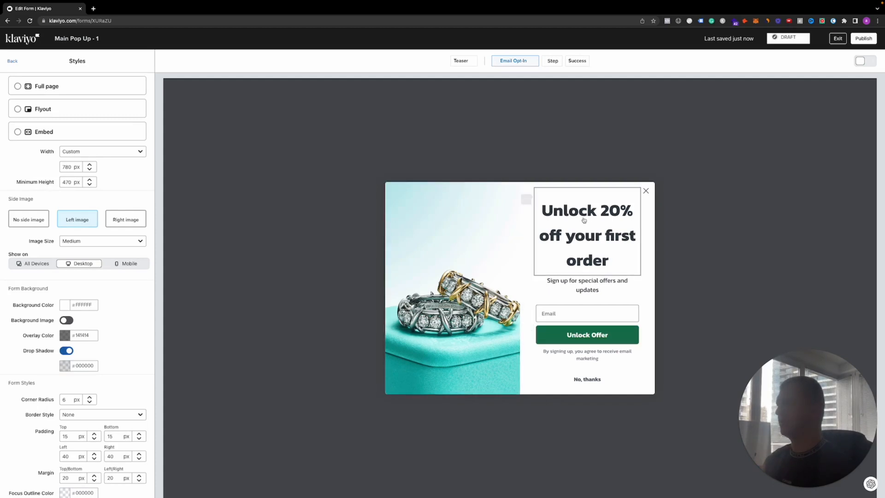
scroll(92, 303, down, 1)
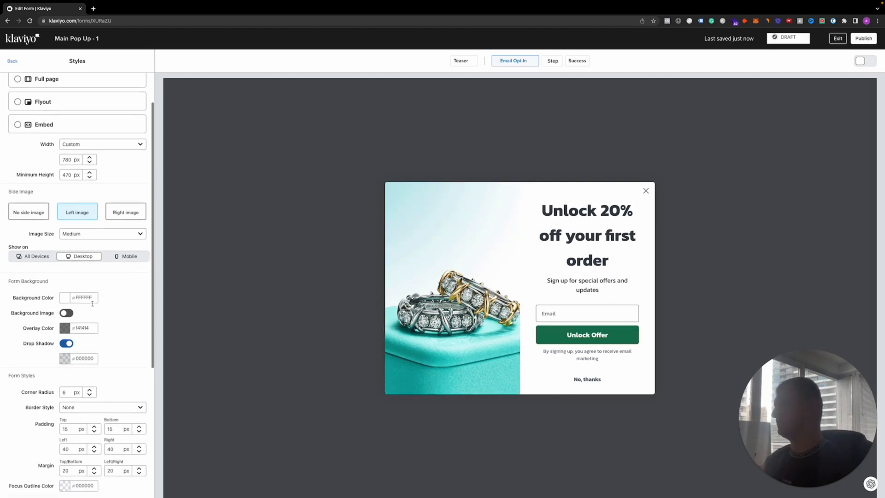
scroll(92, 303, down, 5)
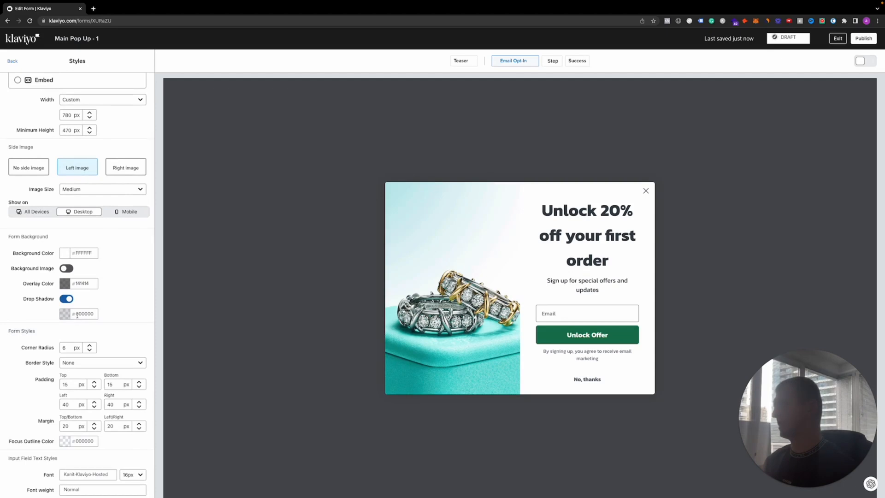
scroll(77, 315, down, 3)
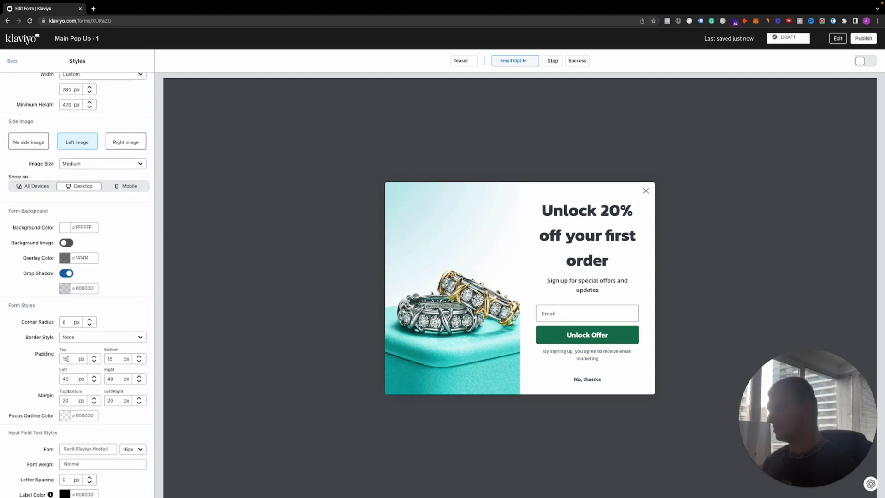
click(61, 324)
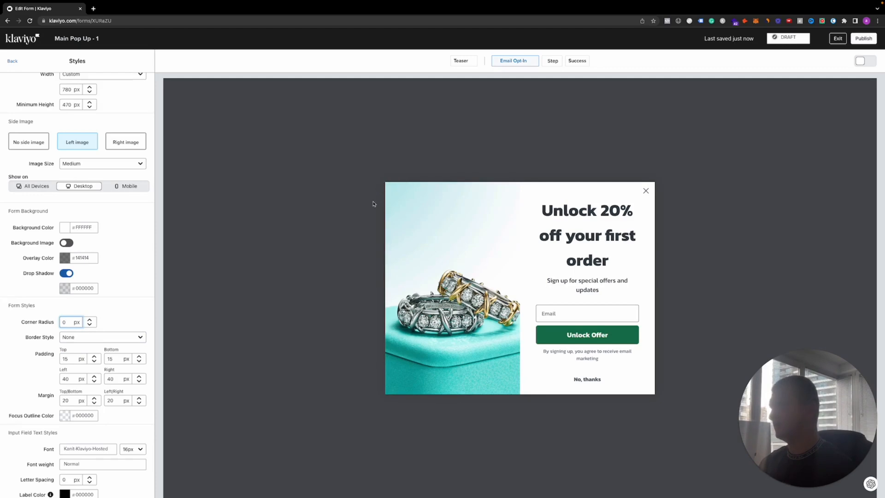
click(90, 321)
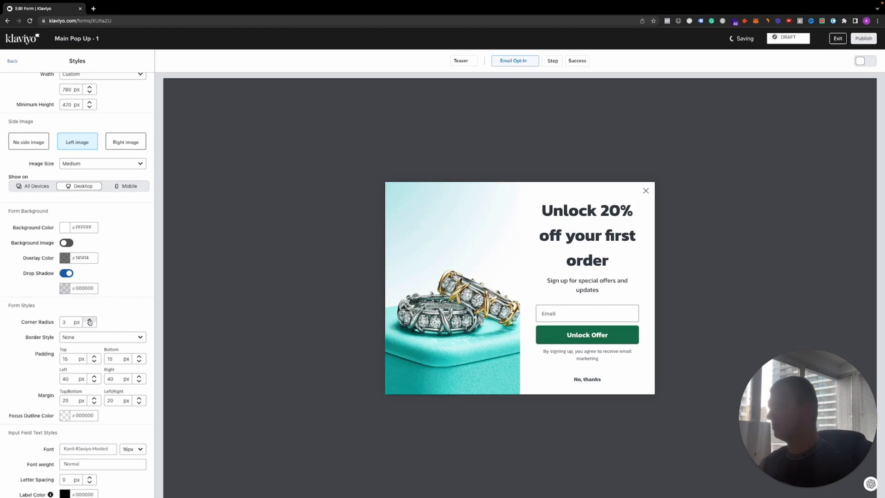
click(90, 321)
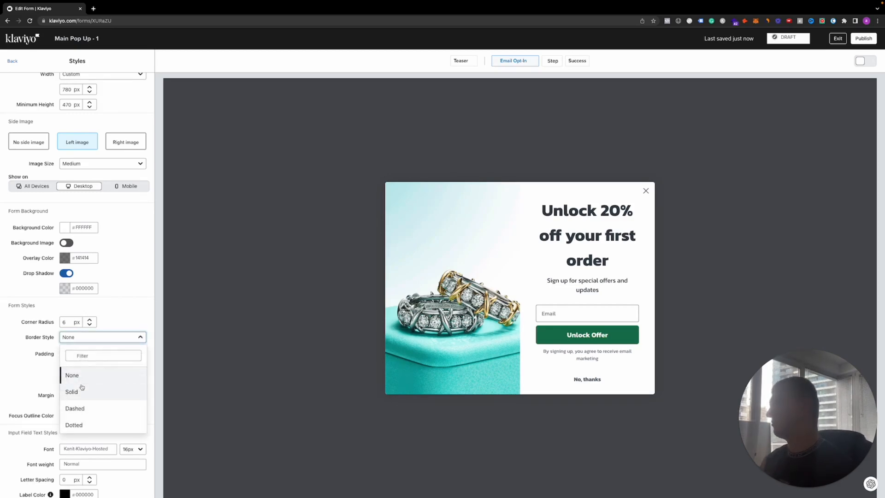
Try the Solid and Dashed border styles on the form and return the border to None
click(83, 390)
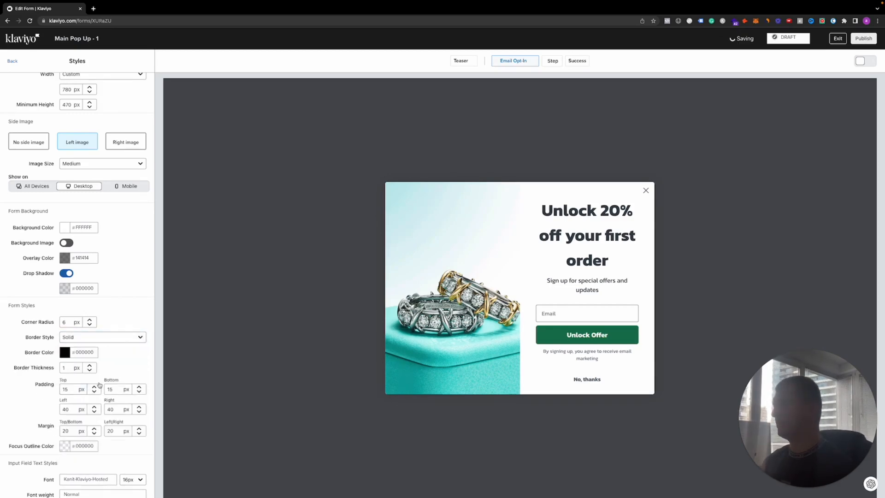
click(82, 337)
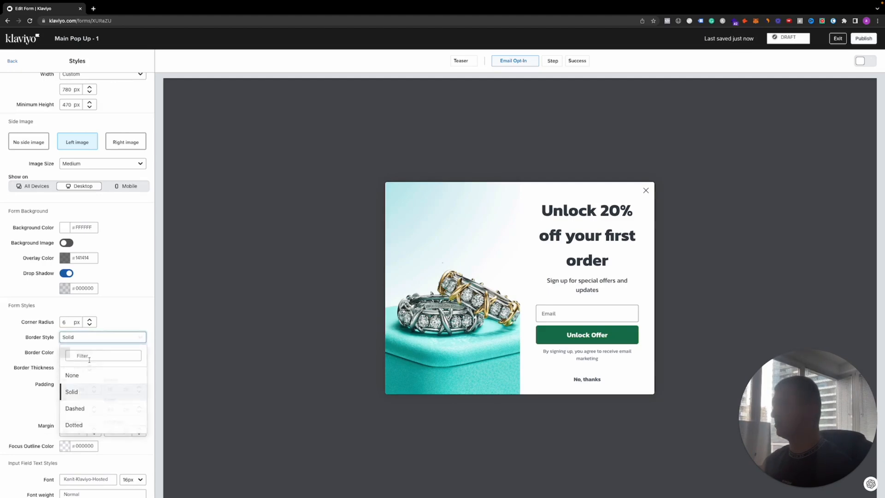
click(89, 413)
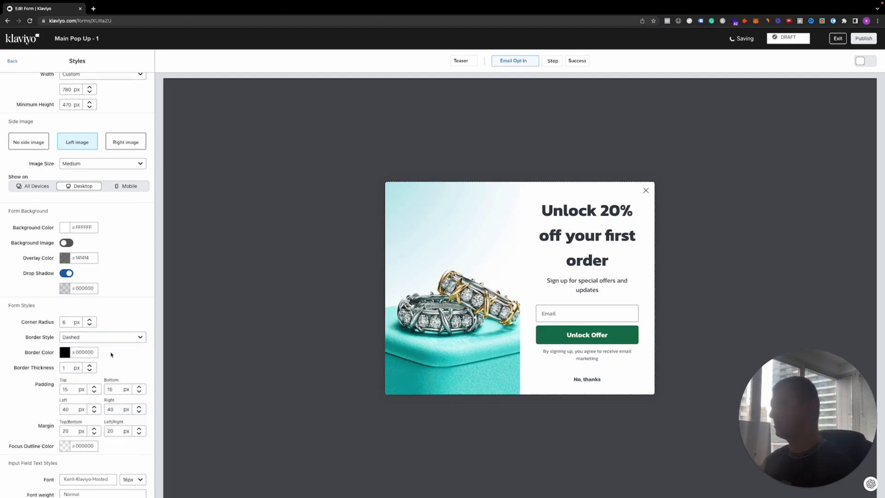
scroll(399, 186, up, 5)
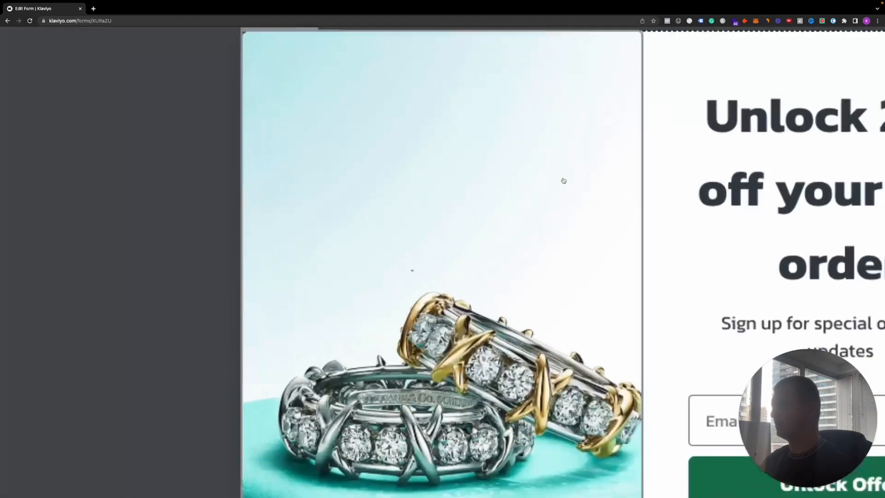
scroll(626, 182, up, 1)
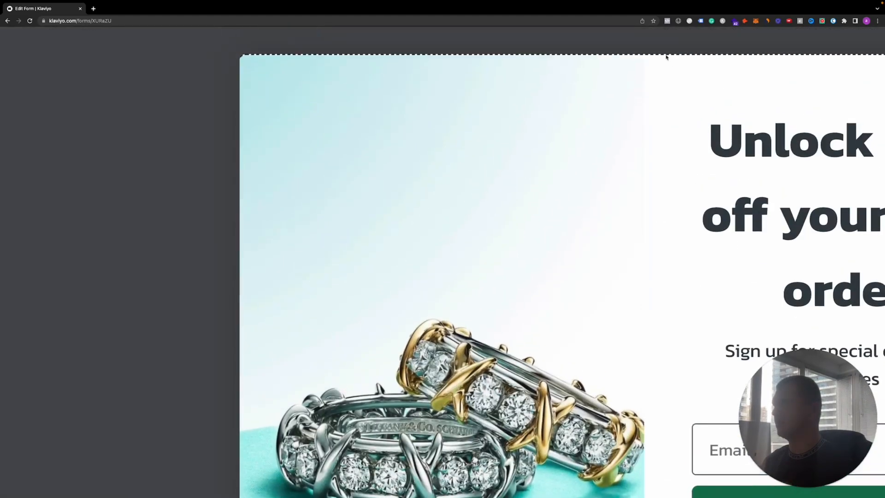
scroll(581, 124, down, 6)
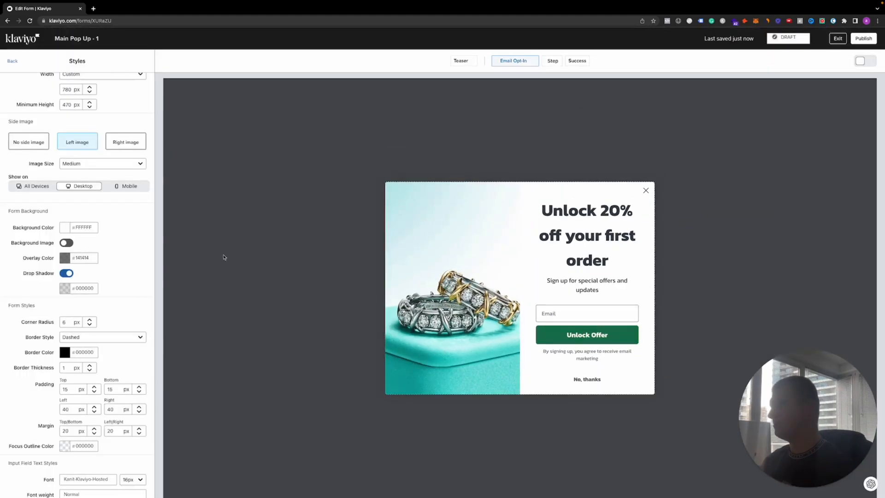
click(92, 341)
click(72, 373)
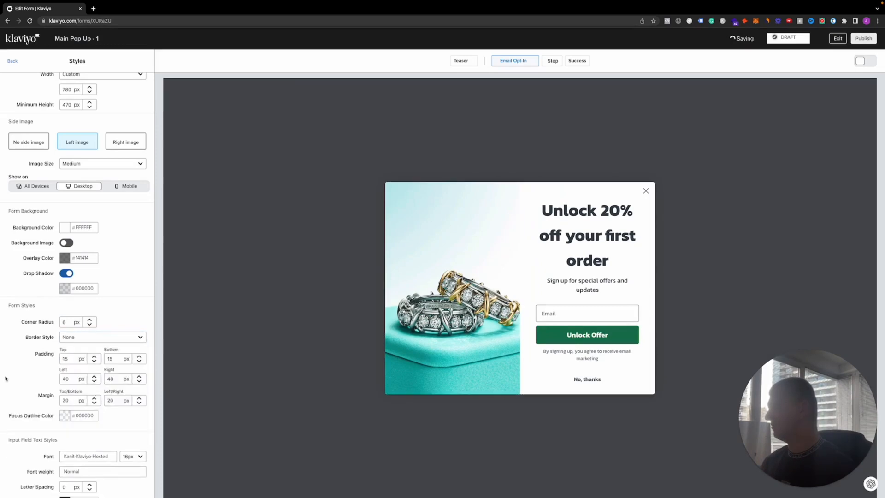
Set the form to show again 7 days after closing in the targeting and behavior settings
scroll(61, 307, down, 2)
scroll(61, 308, down, 2)
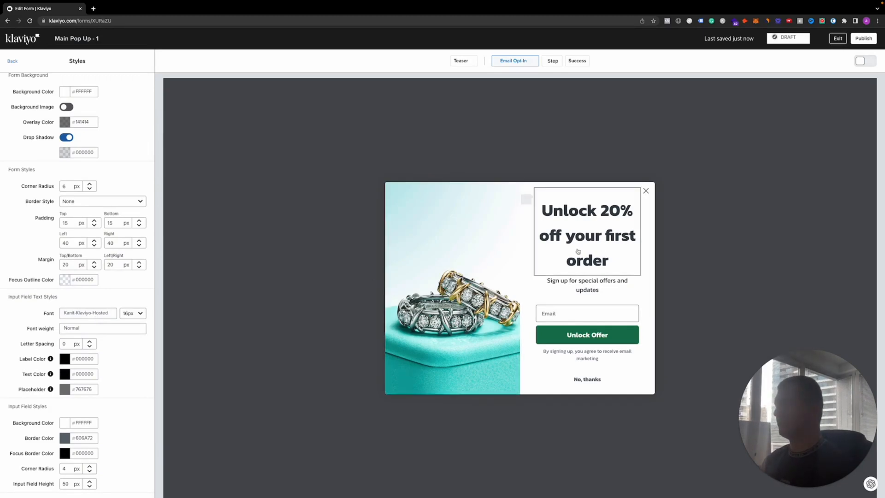
click(12, 61)
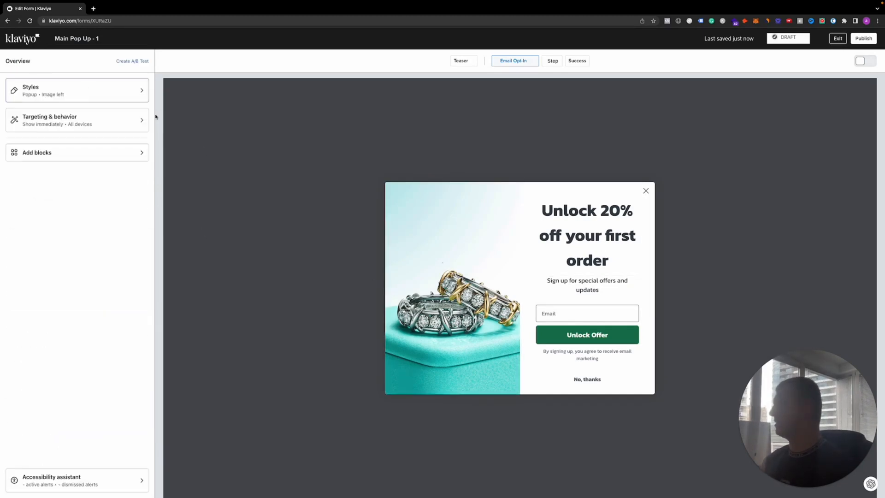
click(92, 123)
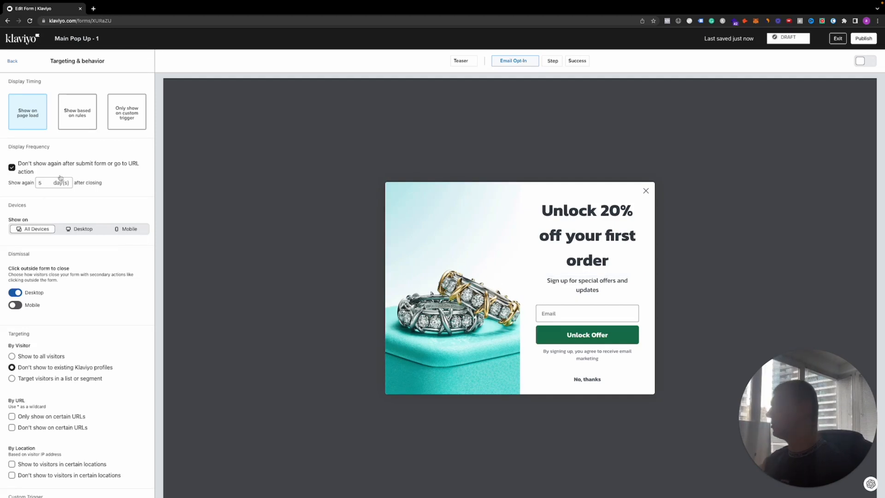
click(47, 183)
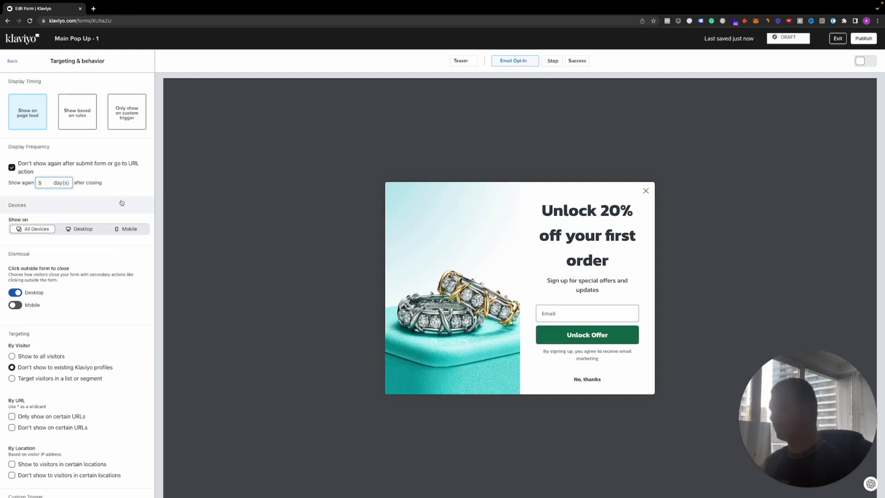
text(7)
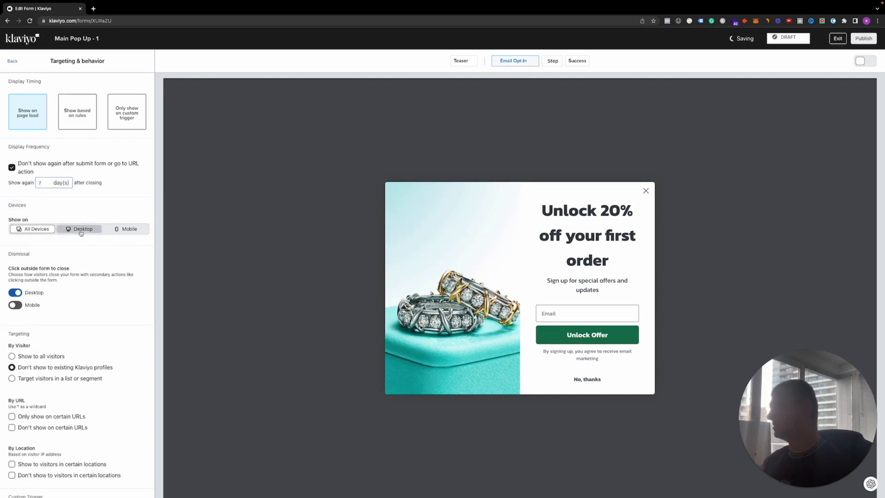
Try showing the form on Mobile only before returning to All Devices, and enable closing it on mobile by clicking outside the form
click(123, 231)
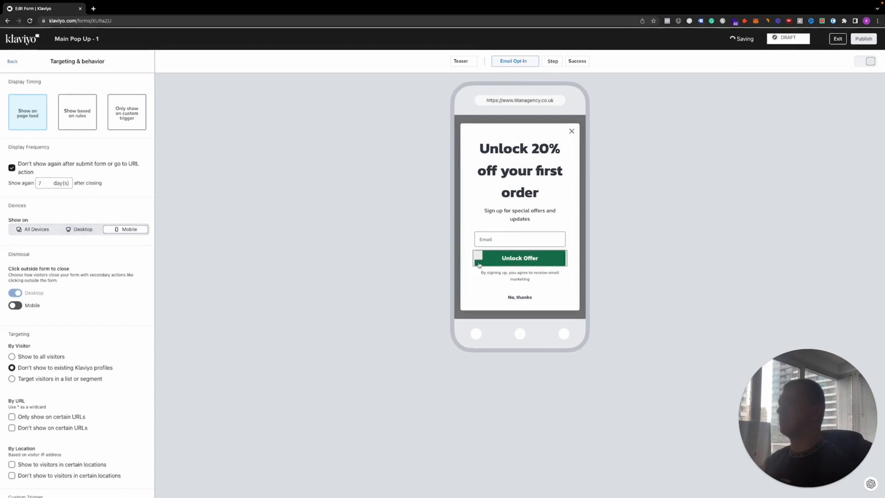
click(35, 229)
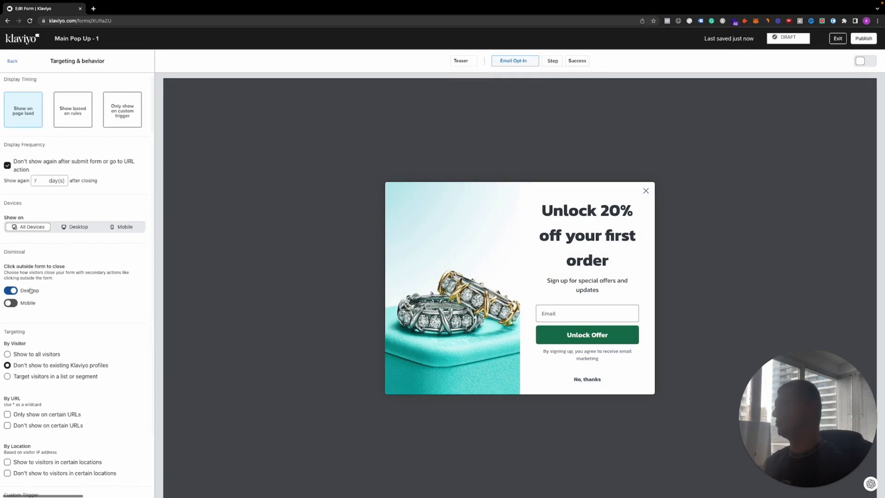
scroll(28, 276, down, 1)
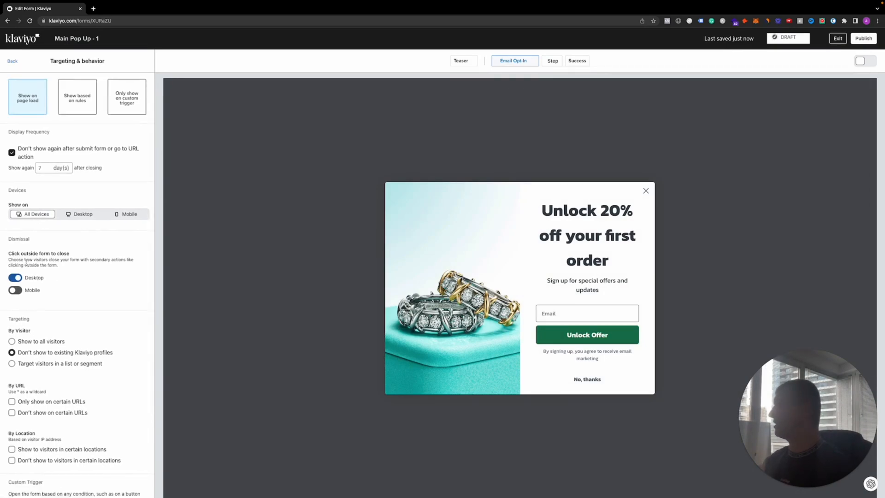
click(15, 292)
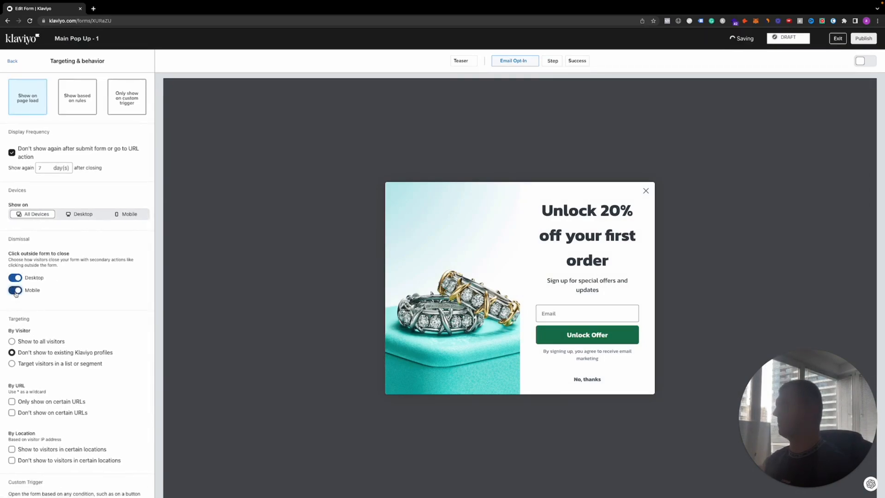
Review the visitor, URL and location targeting options, as well as the blocks available to add to the form
scroll(23, 302, down, 1)
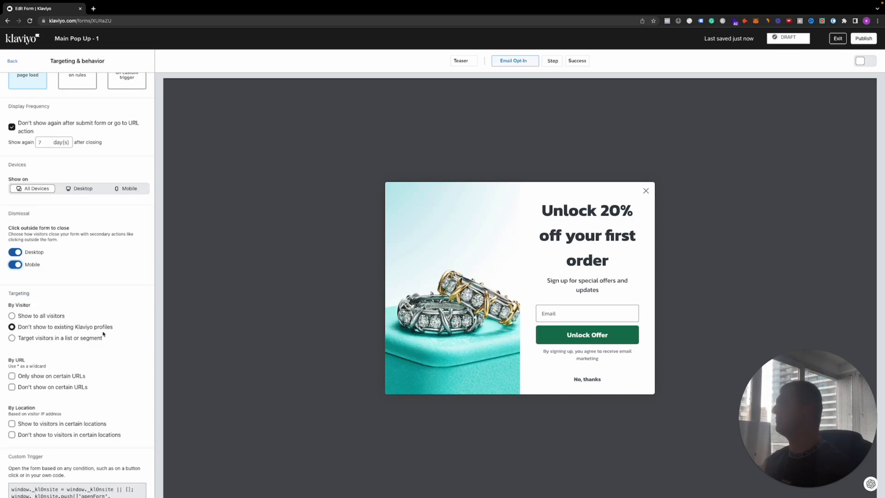
scroll(104, 333, down, 1)
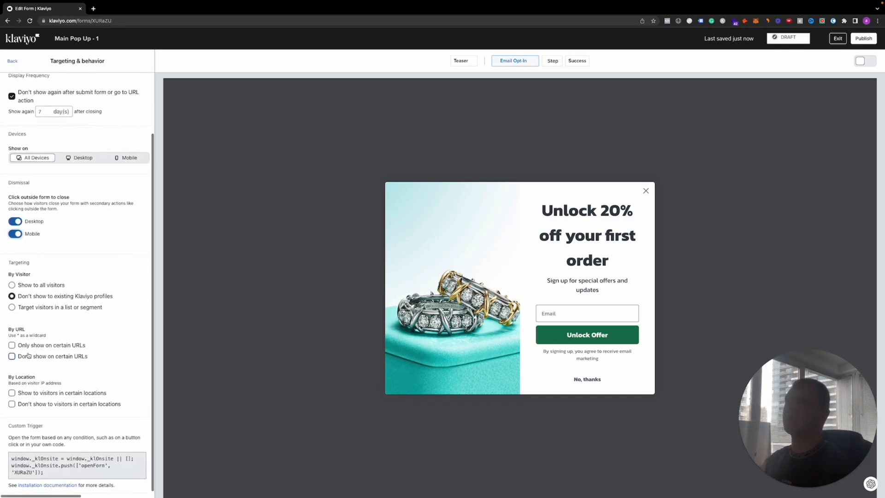
scroll(29, 355, down, 1)
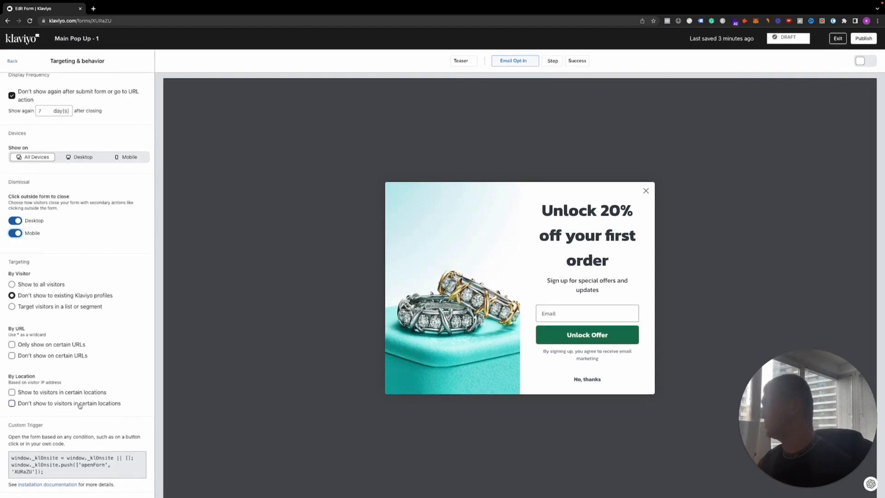
click(13, 61)
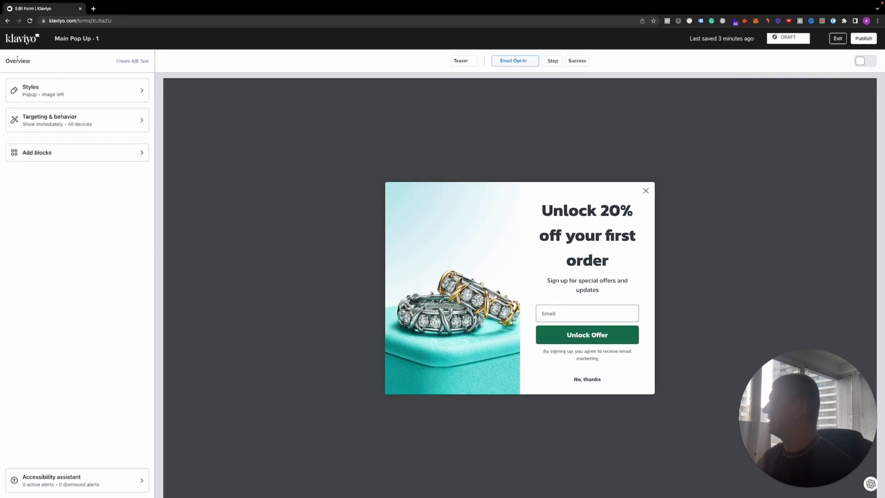
click(100, 153)
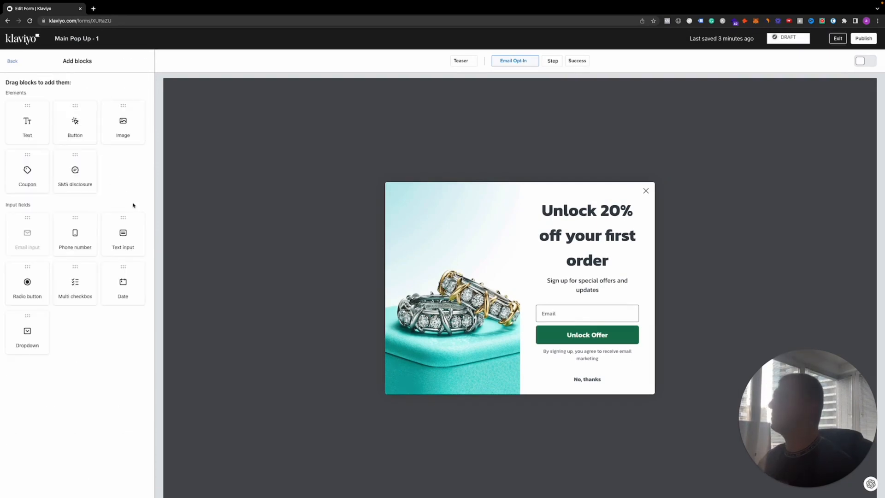
drag(76, 233, 123, 256)
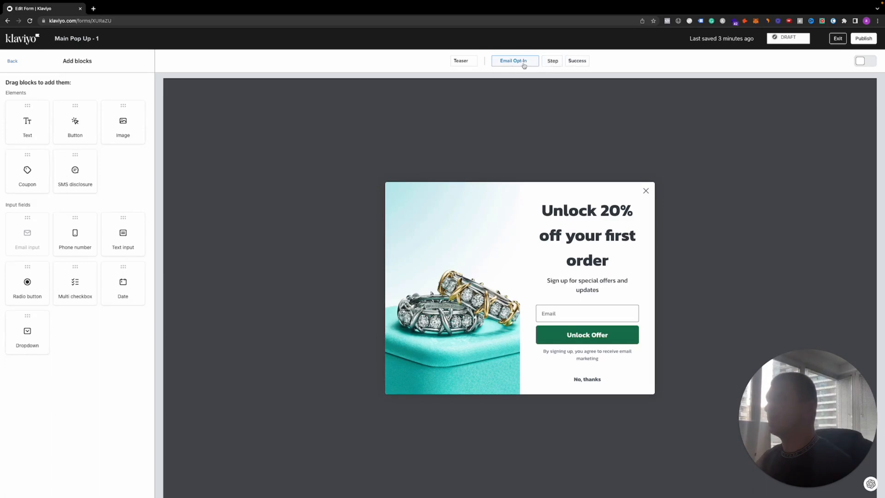
Replace the side image of the Success step with the library image "Screenshot 2023-07-02 at 17.26.50"
click(575, 63)
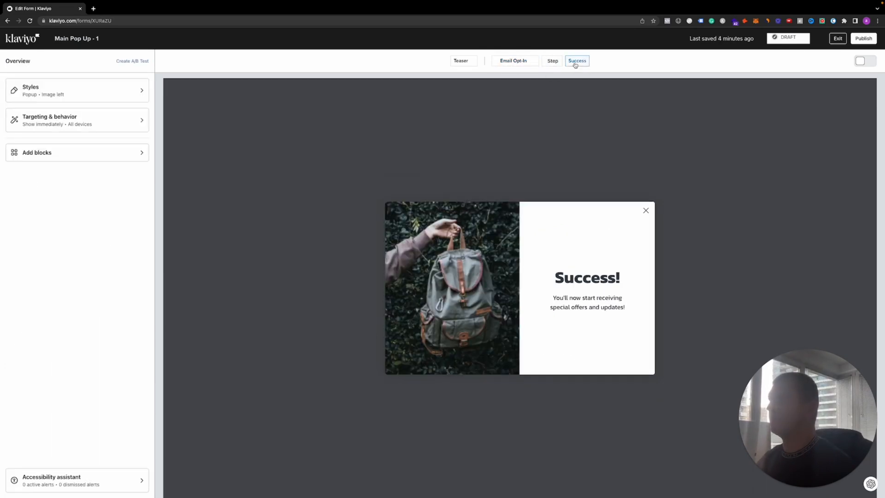
click(482, 279)
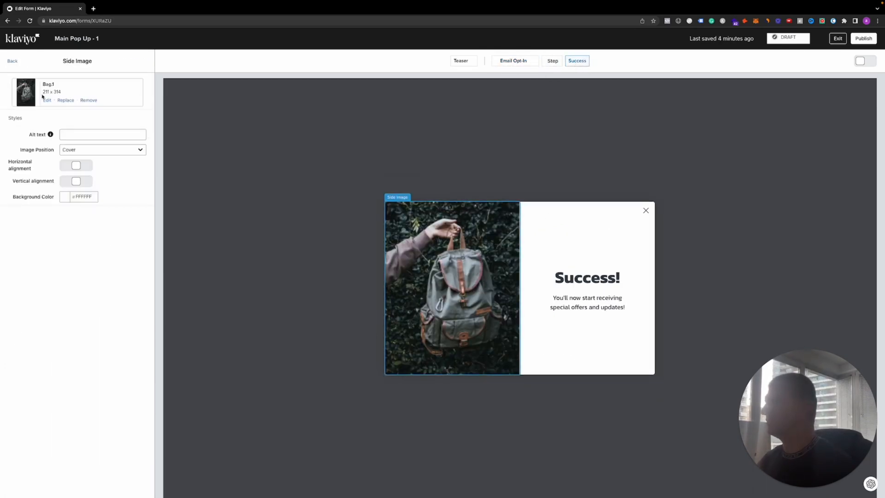
click(65, 100)
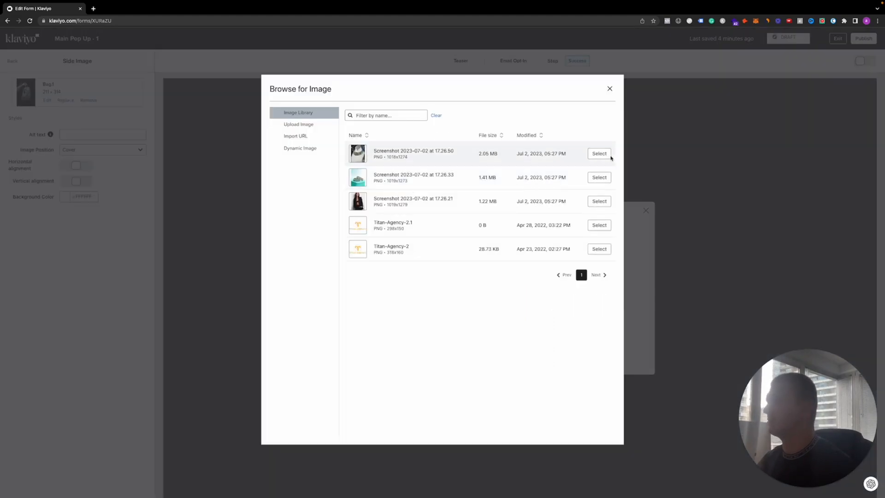
click(599, 154)
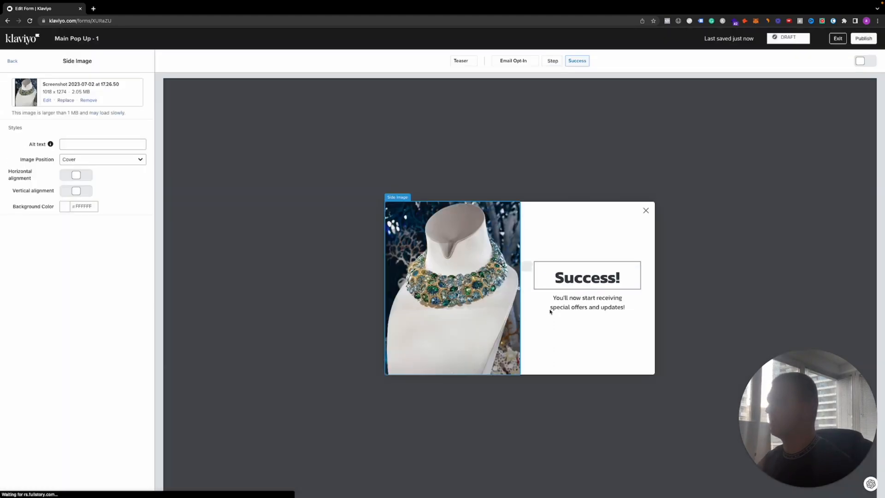
Replace the "Success!" heading text with "Use code: TEST20 for 20% off your first order"
click(562, 282)
key(super+a)
key(BackSpace)
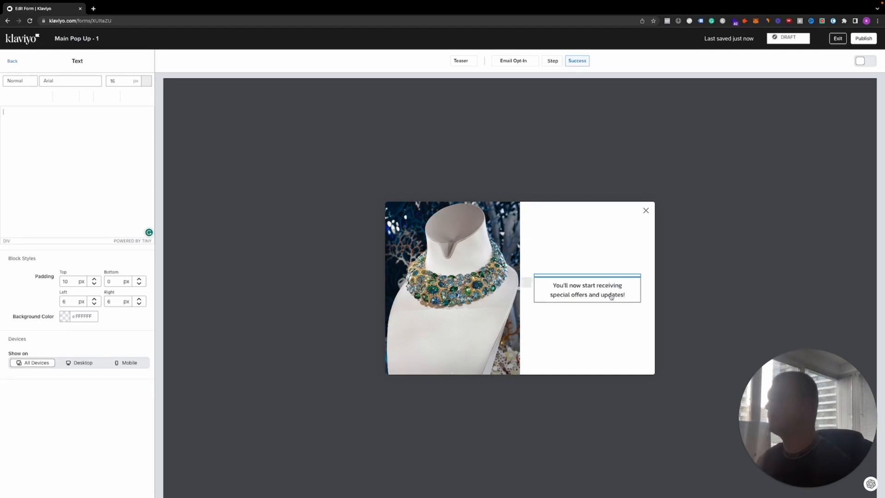
click(79, 154)
text(Use )
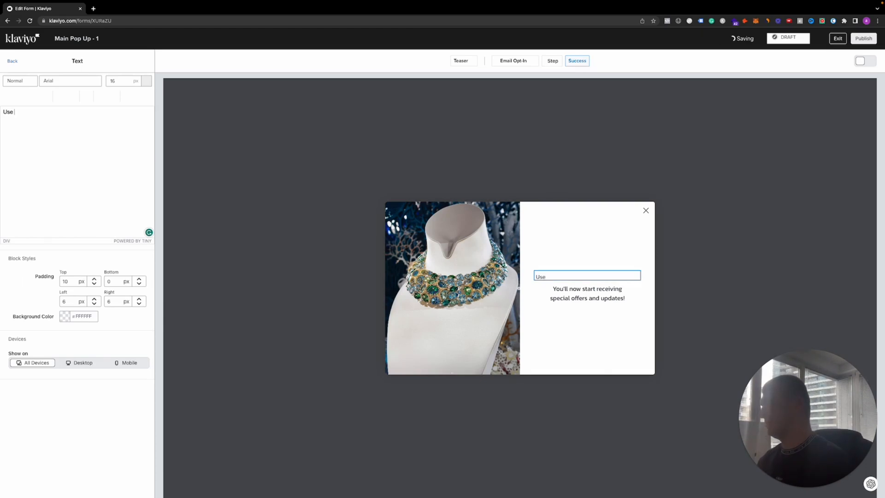
text(code: )
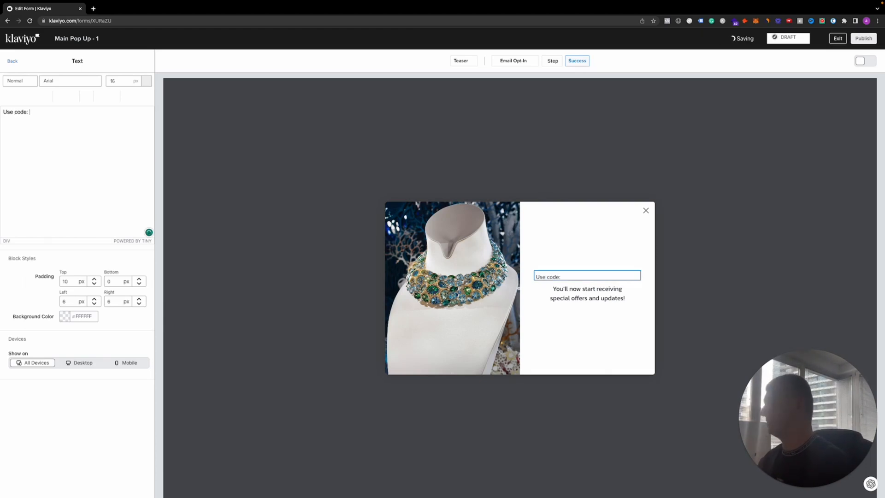
text(TEST20)
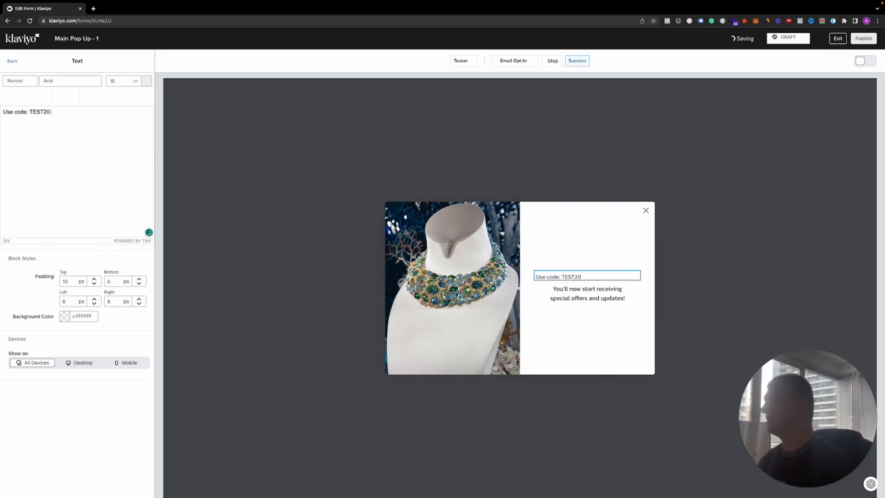
text( for 20)
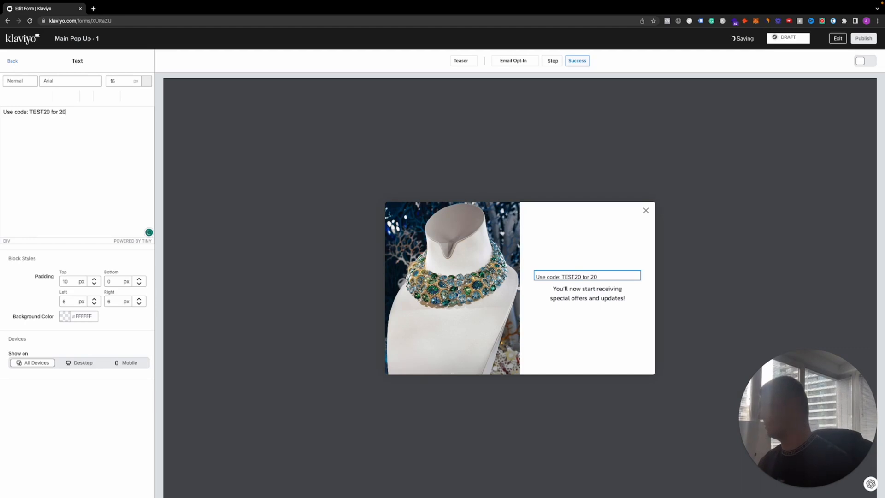
text(% off your )
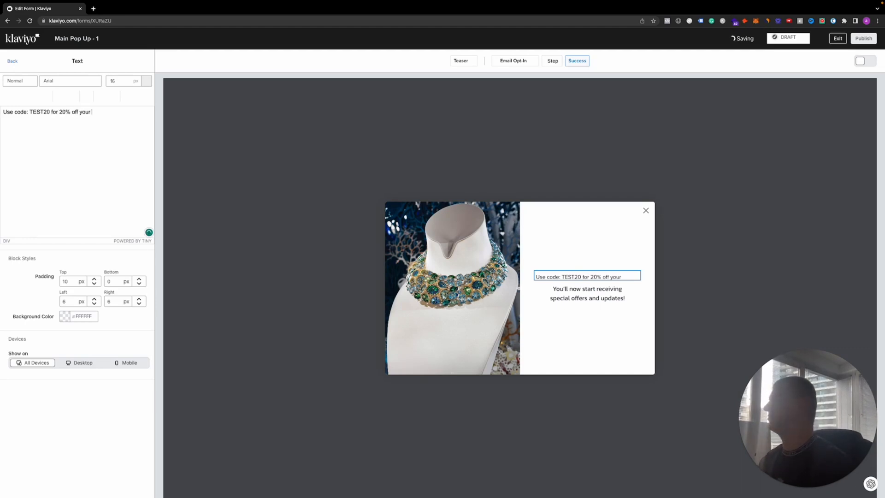
text(first oreder)
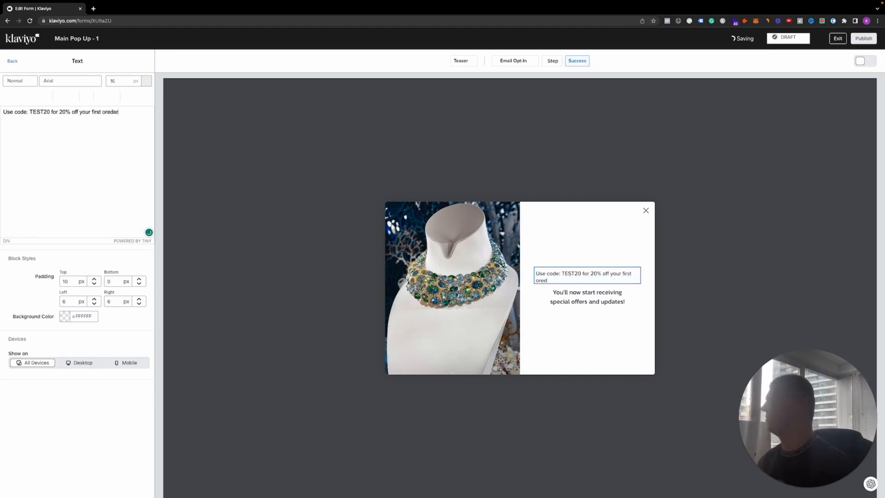
key(BackSpace)
key(BackSpace)
key(BackSpace)
key(BackSpace)
text(der)
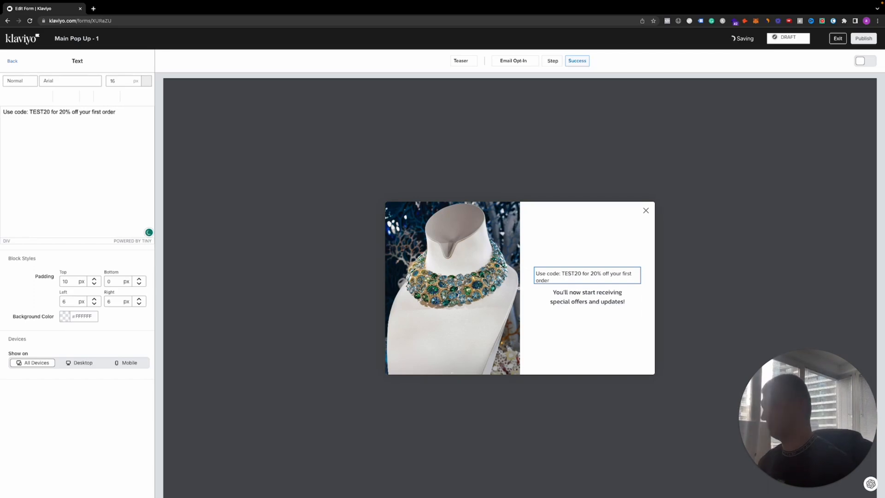